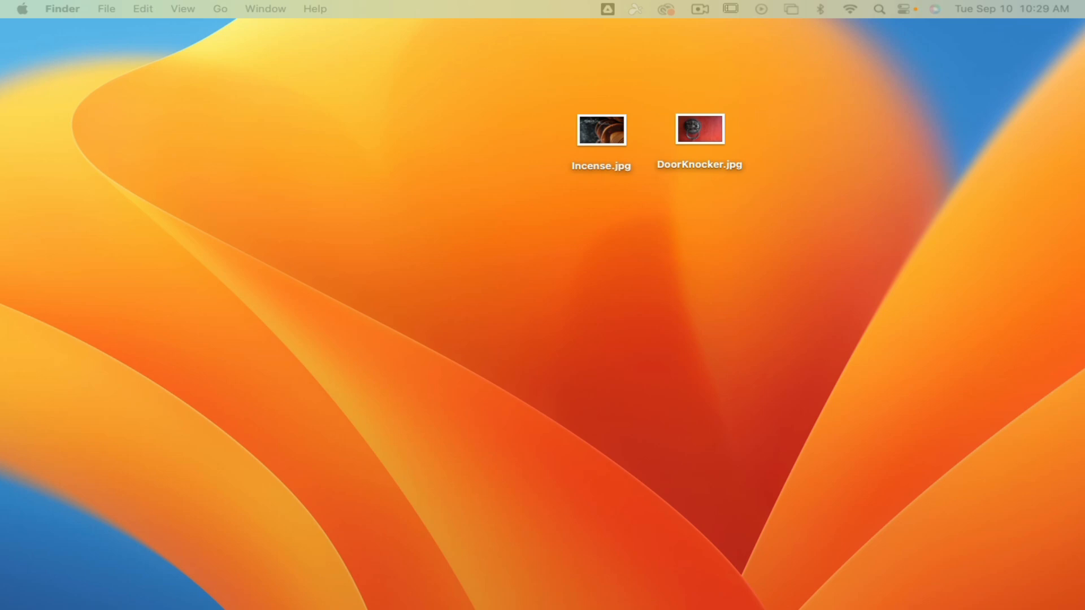
Switch to Chrome and expand the "Blend two images in Photoshop" assignment in the Period 3 classwork to show its attachments.
{"action": "left_click_drag", "start_coordinate": [0, 26], "coordinate": [317, 20]}
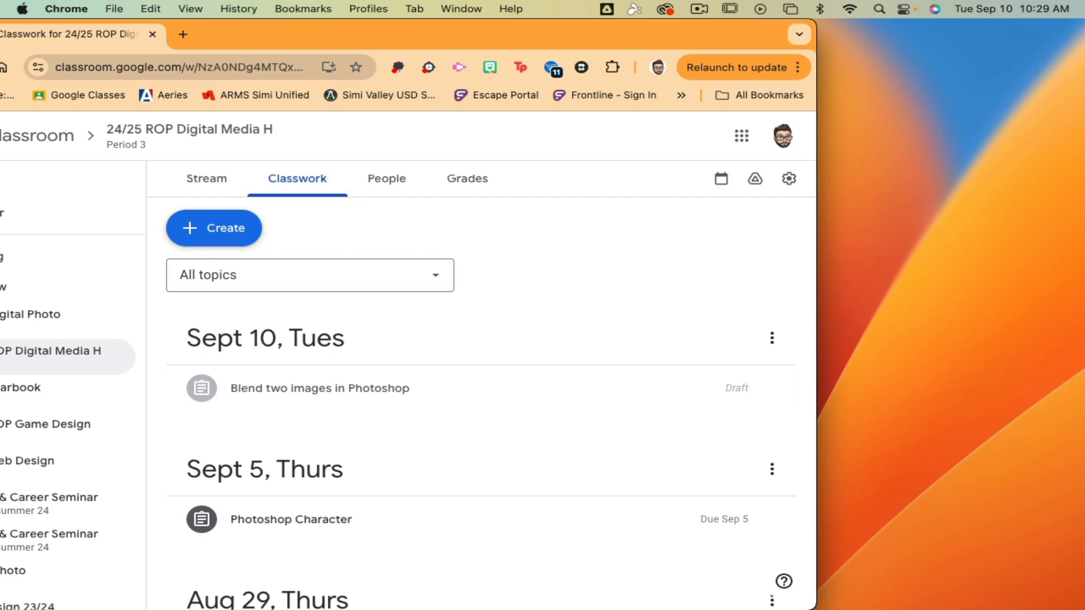
{"action": "left_click_drag", "start_coordinate": [623, 42], "coordinate": [727, 22]}
{"action": "left_click", "coordinate": [419, 396]}
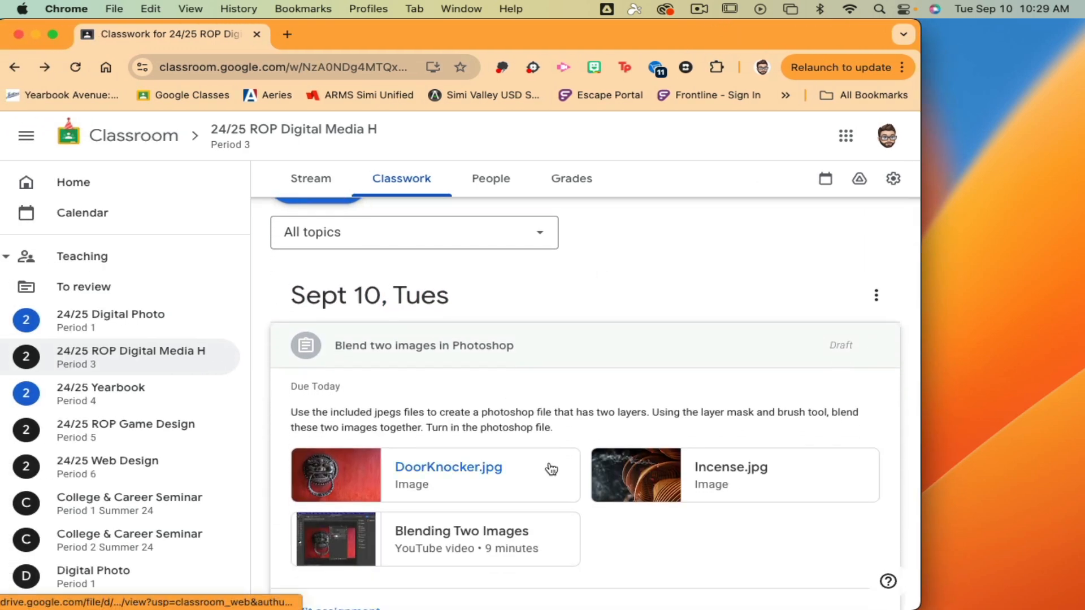
{"action": "scroll", "coordinate": [550, 470], "scroll_direction": "down", "scroll_amount": 1}
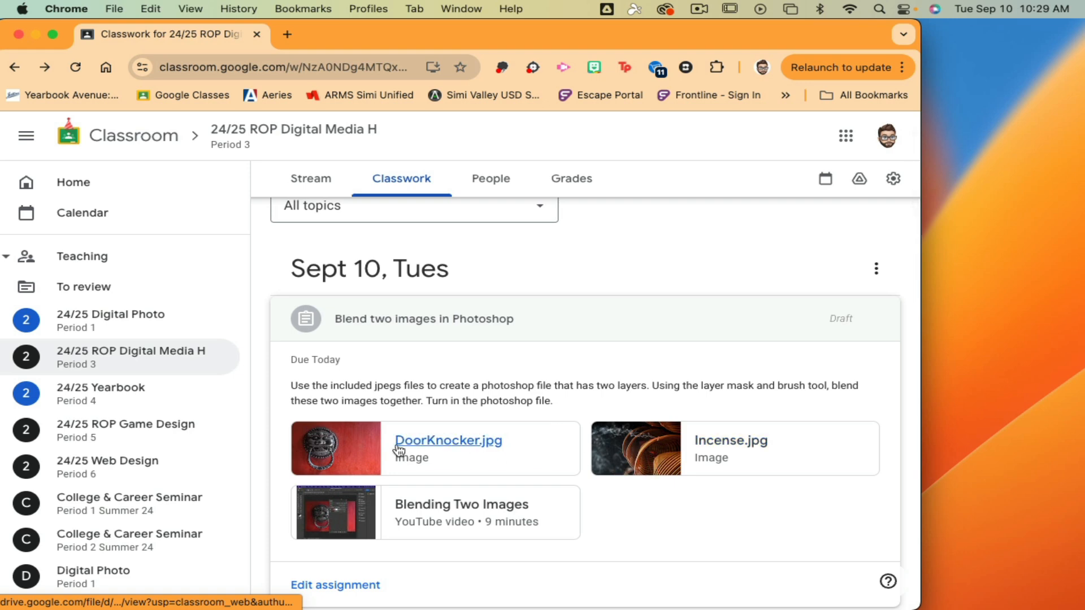
View the attached DoorKnocker.jpg and open it in a new window with the Drive download options.
{"action": "left_click", "coordinate": [339, 454]}
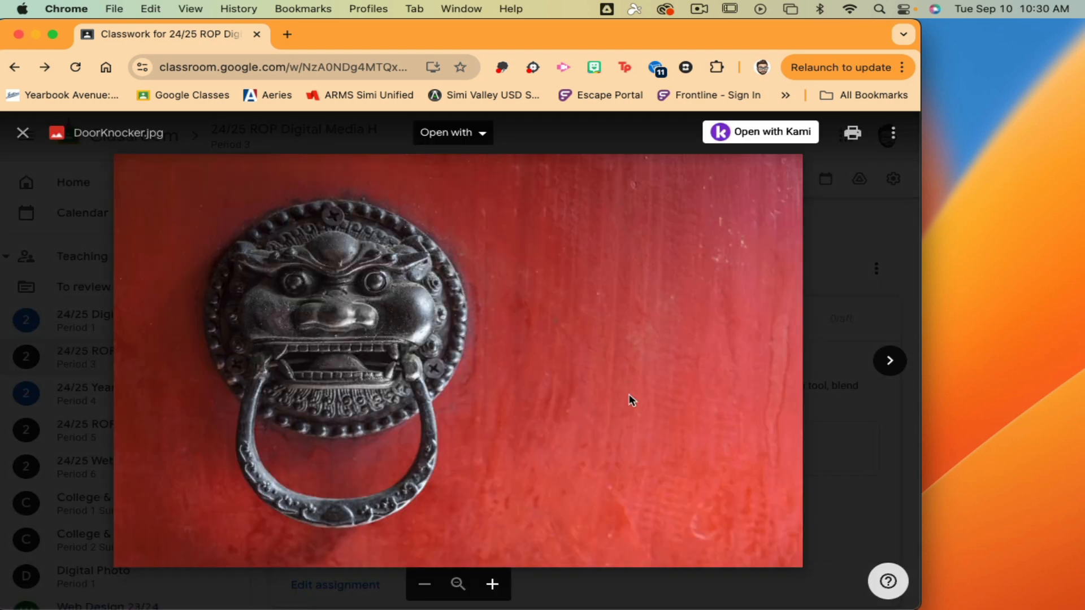
{"action": "left_click", "coordinate": [893, 135]}
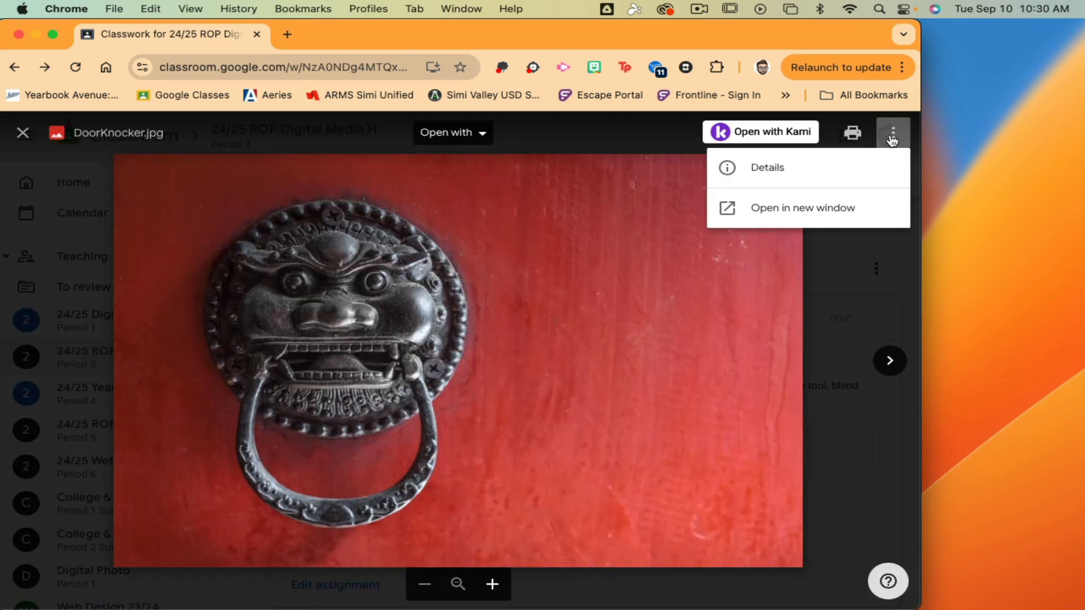
{"action": "left_click", "coordinate": [829, 213]}
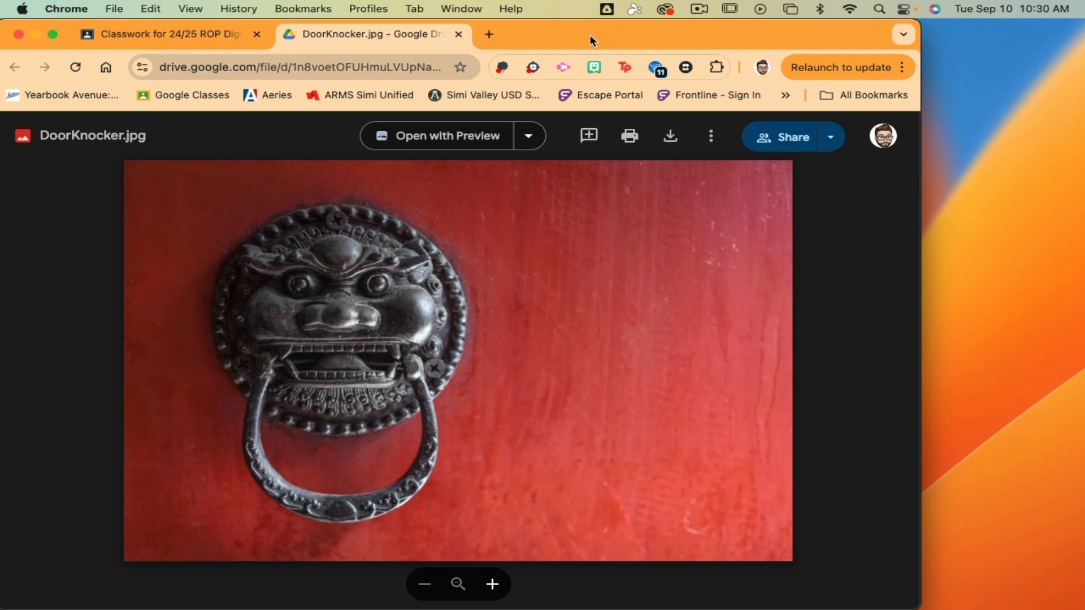
Move the browser out of the way and reposition Incense.jpg and DoorKnocker.jpg side by side on the desktop.
{"action": "left_click_drag", "start_coordinate": [589, 34], "coordinate": [1084, 133]}
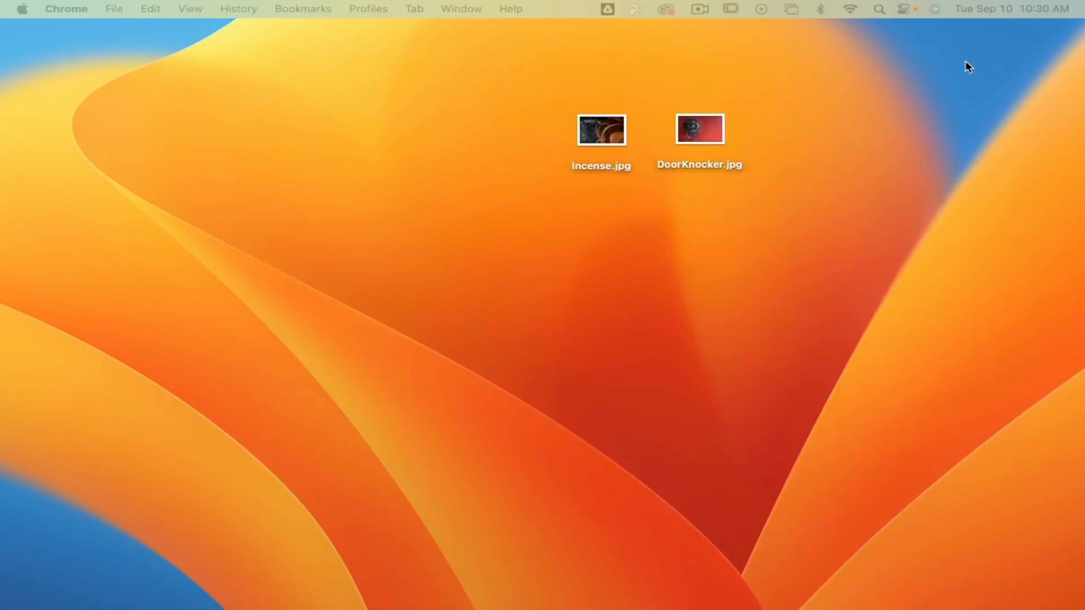
{"action": "left_click_drag", "start_coordinate": [601, 131], "coordinate": [336, 124]}
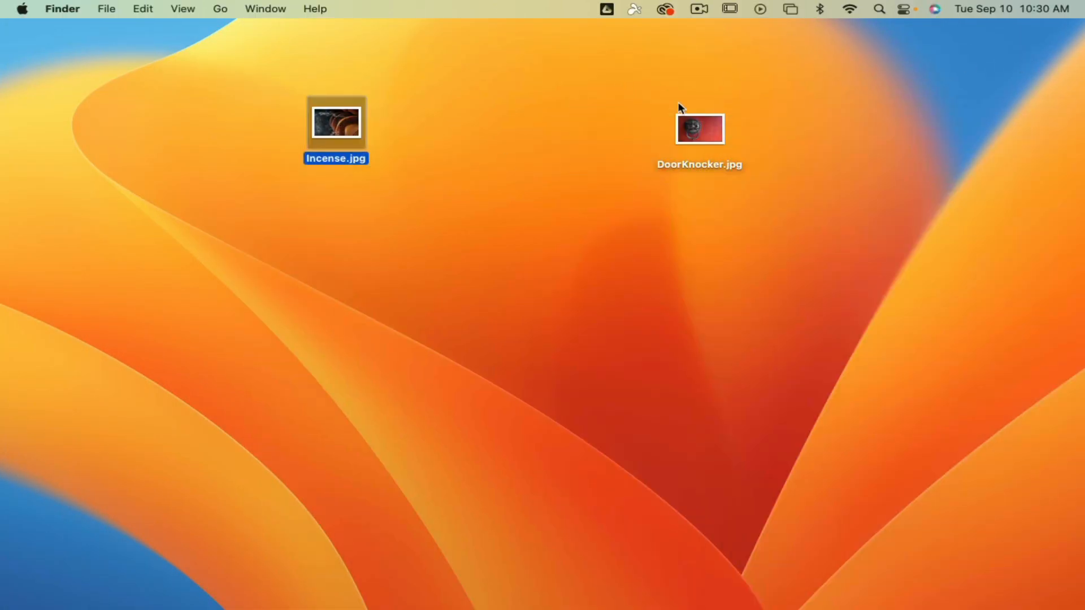
{"action": "left_click", "coordinate": [719, 141]}
{"action": "left_click_drag", "start_coordinate": [719, 142], "coordinate": [462, 134]}
{"action": "left_click", "coordinate": [503, 223]}
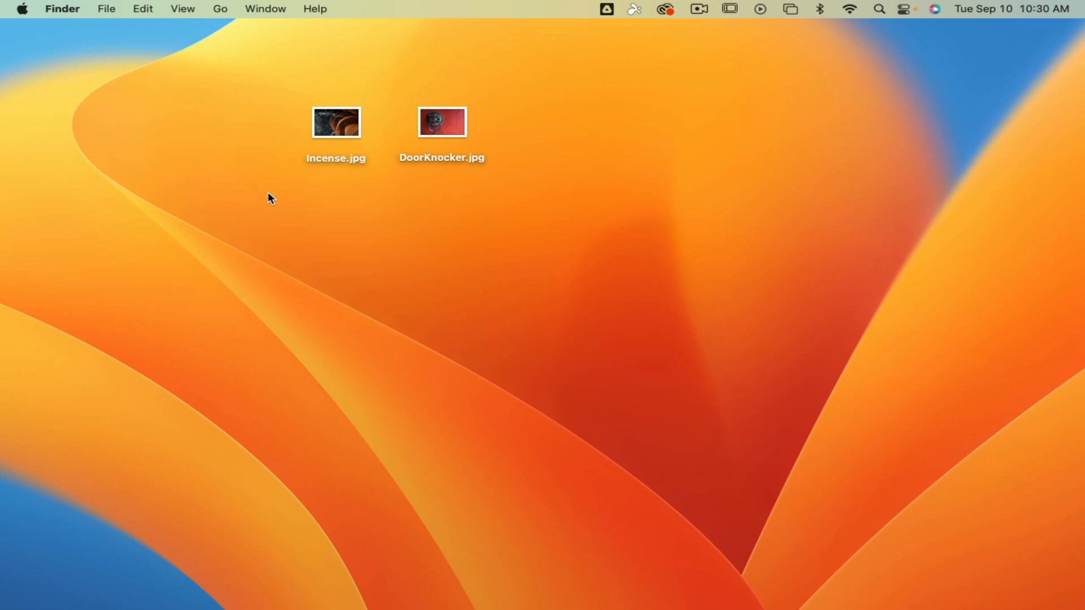
Open Incense.jpg and DoorKnocker.jpg from the desktop in Photoshop, and collapse the expanded Properties panel.
{"action": "left_click_drag", "start_coordinate": [322, 132], "coordinate": [137, 577]}
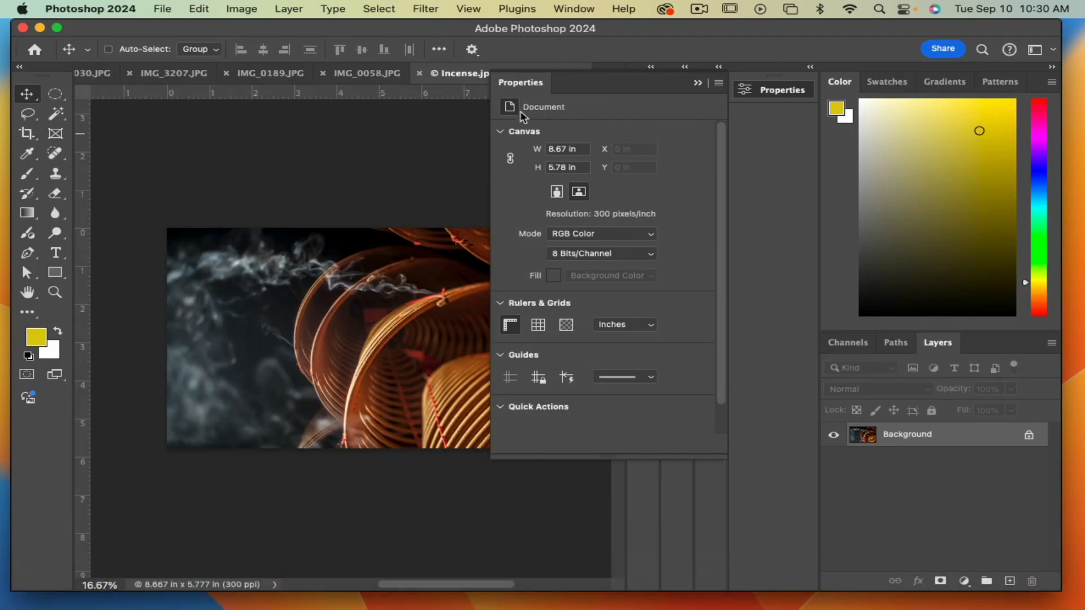
{"action": "left_click", "coordinate": [694, 85]}
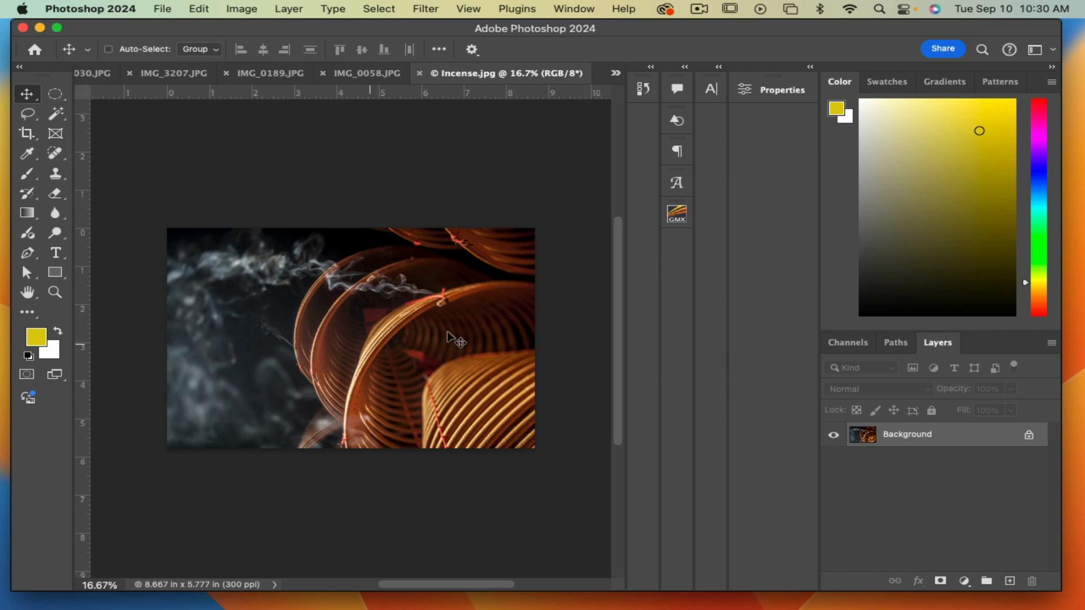
{"action": "left_click", "coordinate": [39, 27]}
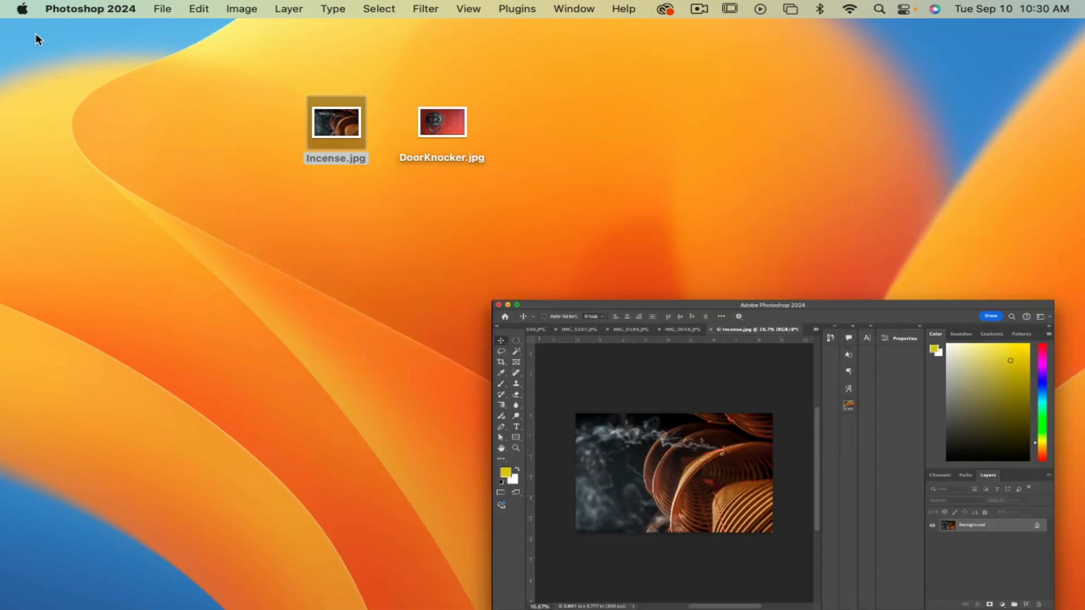
{"action": "left_click", "coordinate": [440, 133]}
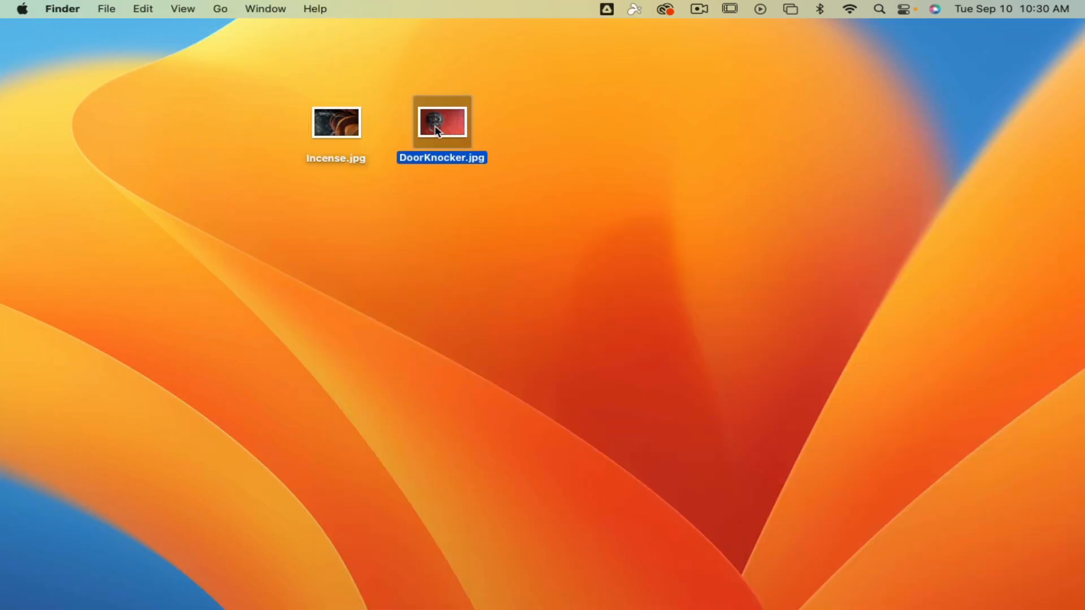
{"action": "left_click_drag", "start_coordinate": [437, 132], "coordinate": [138, 588]}
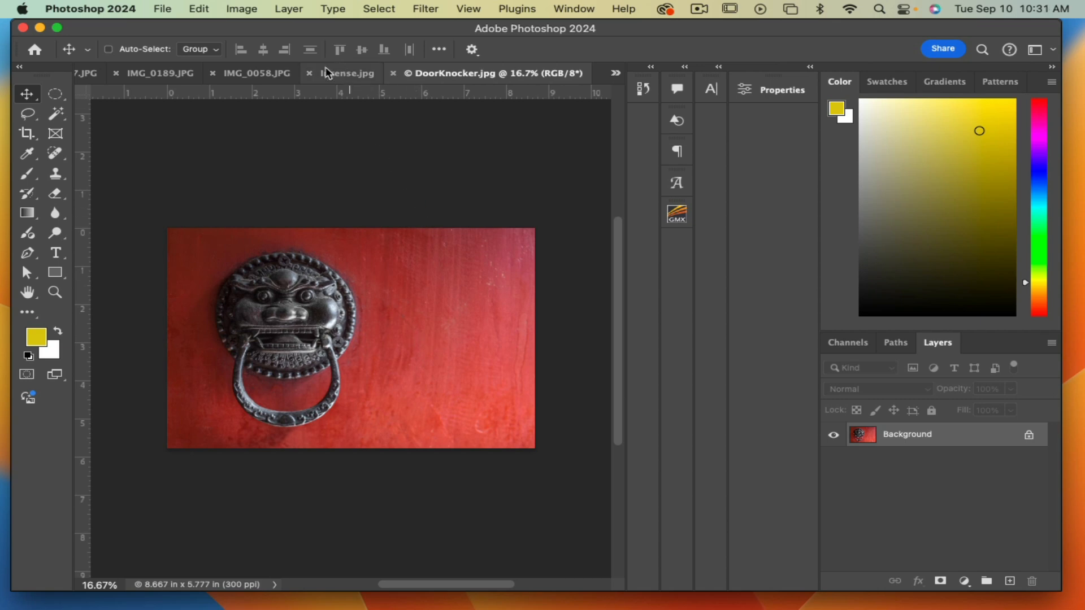
Check both open images in Photoshop and make Incense.jpg the active document.
{"action": "left_click", "coordinate": [367, 75]}
{"action": "left_click", "coordinate": [581, 76]}
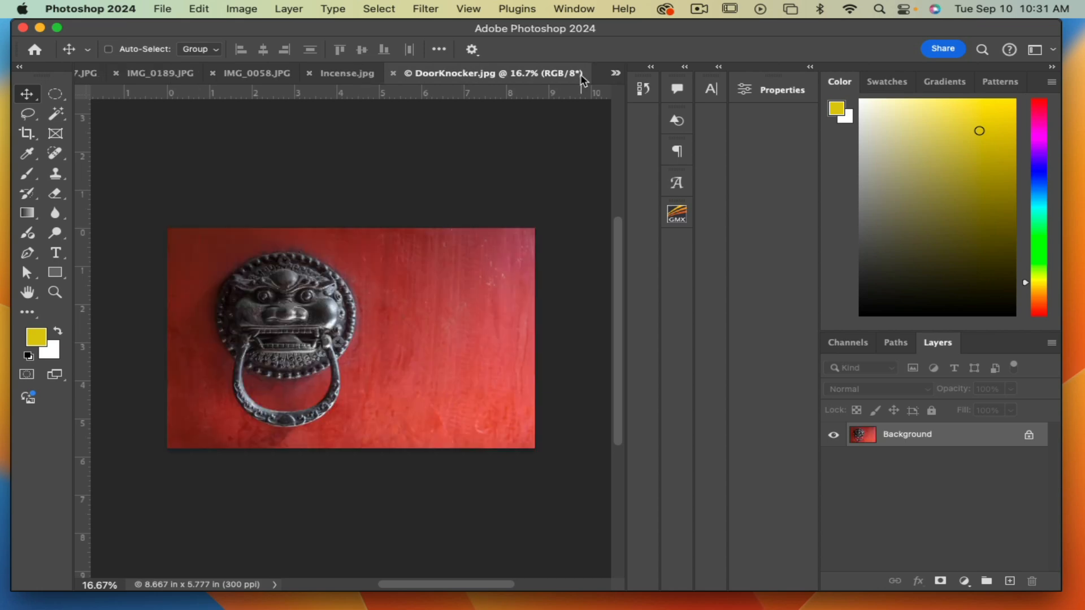
{"action": "left_click", "coordinate": [359, 81]}
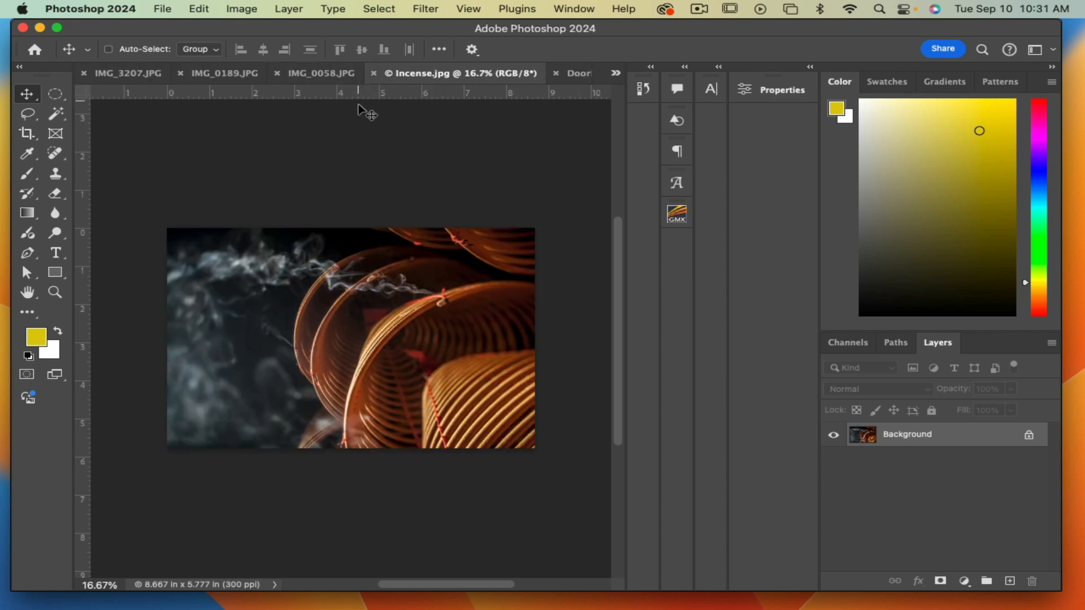
{"action": "left_click", "coordinate": [581, 79]}
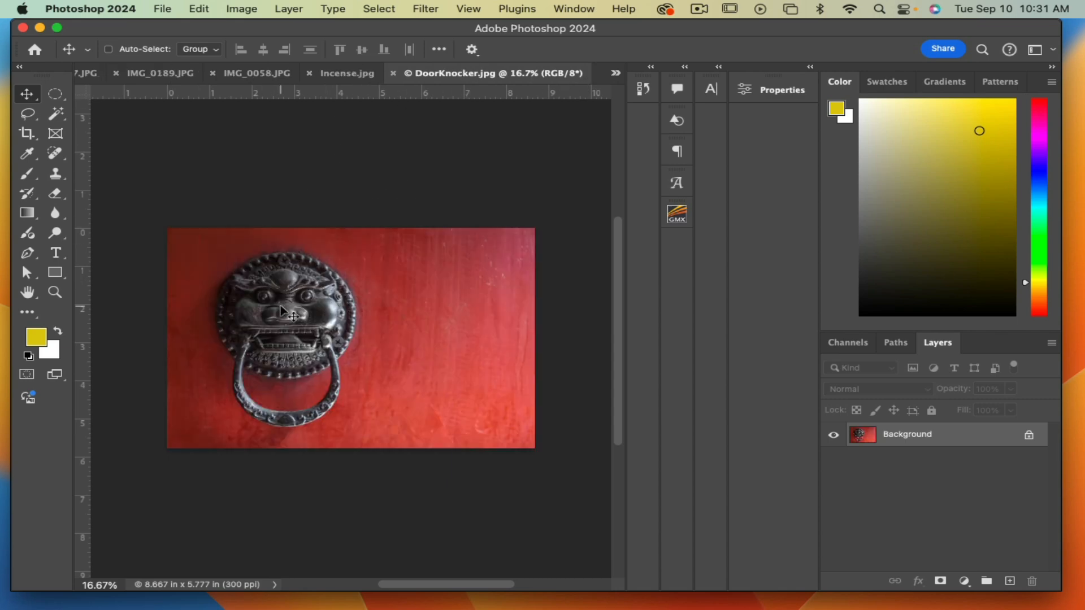
{"action": "left_click", "coordinate": [616, 74]}
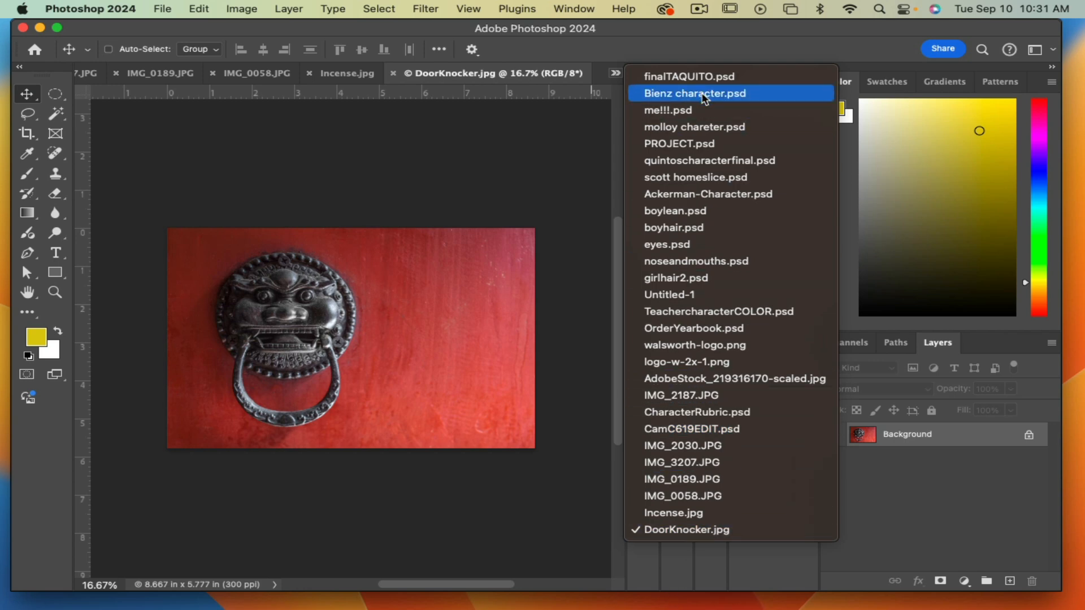
{"action": "left_click", "coordinate": [672, 514]}
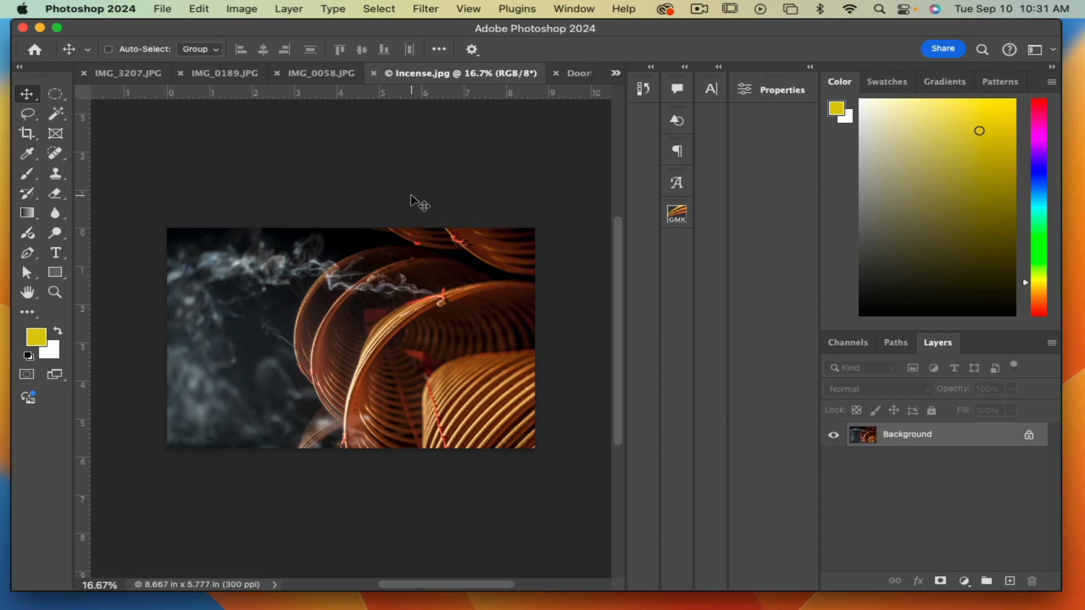
{"action": "left_click", "coordinate": [25, 119]}
{"action": "mouse_move", "coordinate": [252, 176]}
{"action": "left_mouse_down"}
{"action": "mouse_move", "coordinate": [137, 223]}
{"action": "mouse_move", "coordinate": [106, 412]}
{"action": "mouse_move", "coordinate": [128, 496]}
{"action": "mouse_move", "coordinate": [342, 531]}
{"action": "mouse_move", "coordinate": [538, 535]}
{"action": "mouse_move", "coordinate": [618, 486]}
{"action": "mouse_move", "coordinate": [682, 223]}
{"action": "mouse_move", "coordinate": [656, 177]}
{"action": "mouse_move", "coordinate": [413, 164]}
{"action": "mouse_move", "coordinate": [187, 187]}
{"action": "left_mouse_up"}
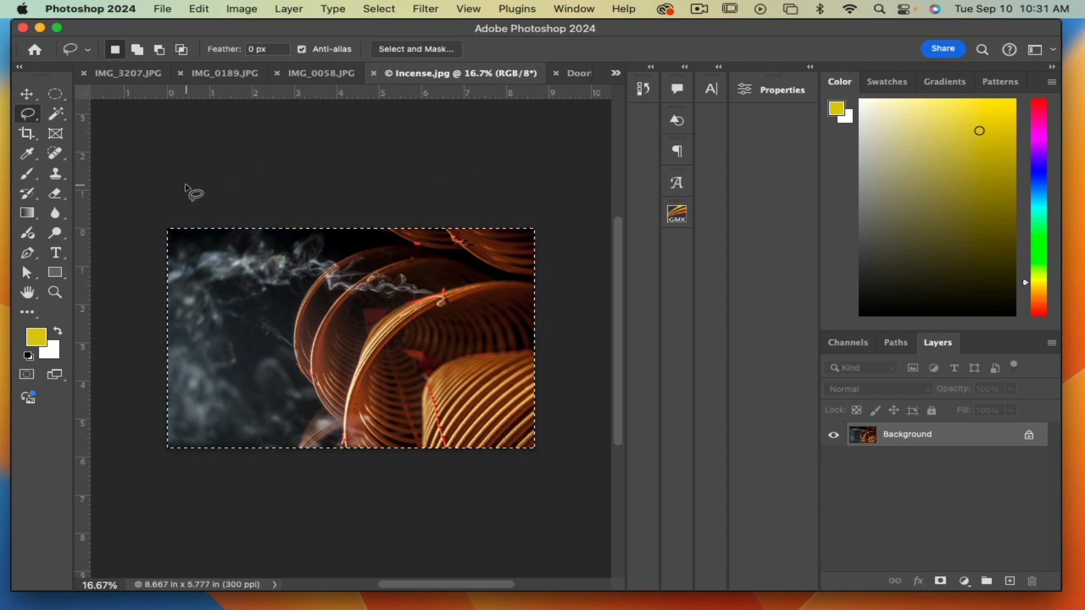
{"action": "left_click", "coordinate": [186, 190]}
Select the entire Incense.jpg image with the Rectangular Marquee tool.
{"action": "left_click", "coordinate": [59, 95]}
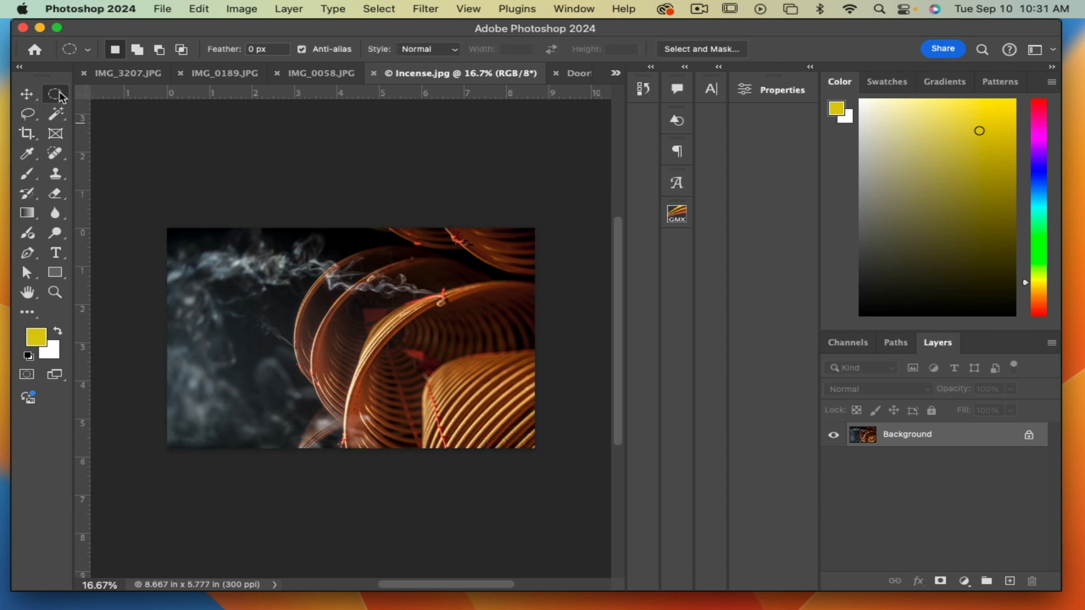
{"action": "left_click_drag", "start_coordinate": [61, 97], "coordinate": [127, 96]}
{"action": "left_click_drag", "start_coordinate": [144, 210], "coordinate": [560, 468]}
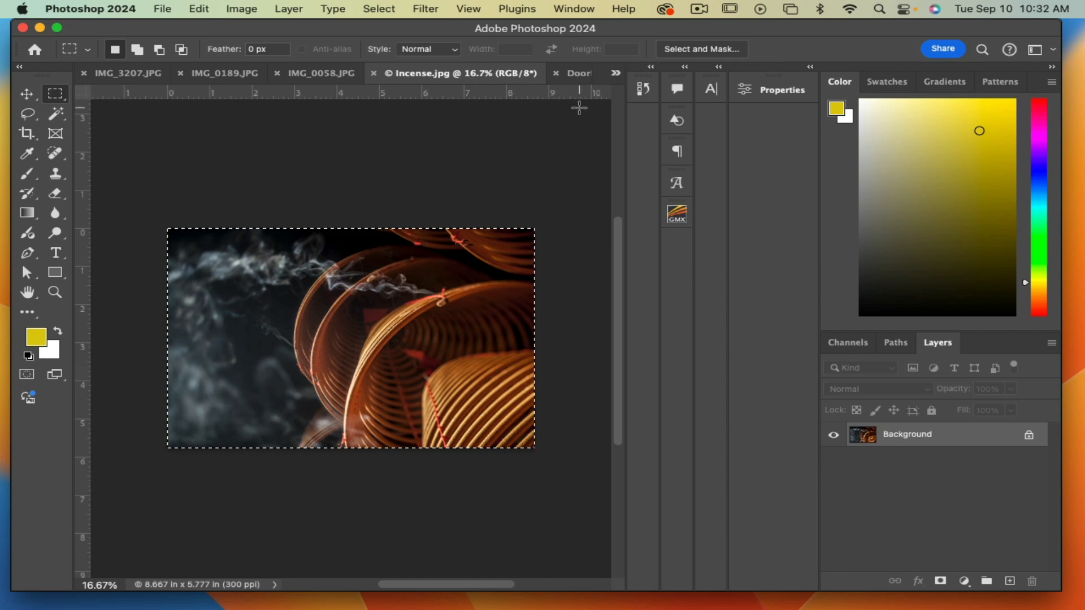
Compare the Incense.jpg and DoorKnocker.jpg documents, and copy the selected incense image.
{"action": "left_click", "coordinate": [584, 77]}
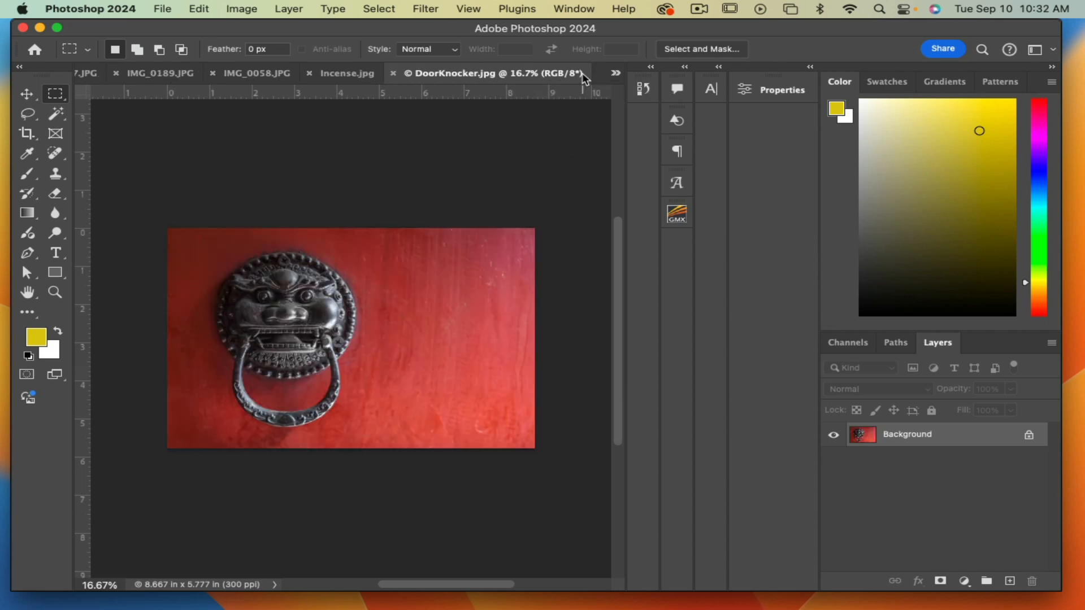
{"action": "left_click", "coordinate": [353, 76]}
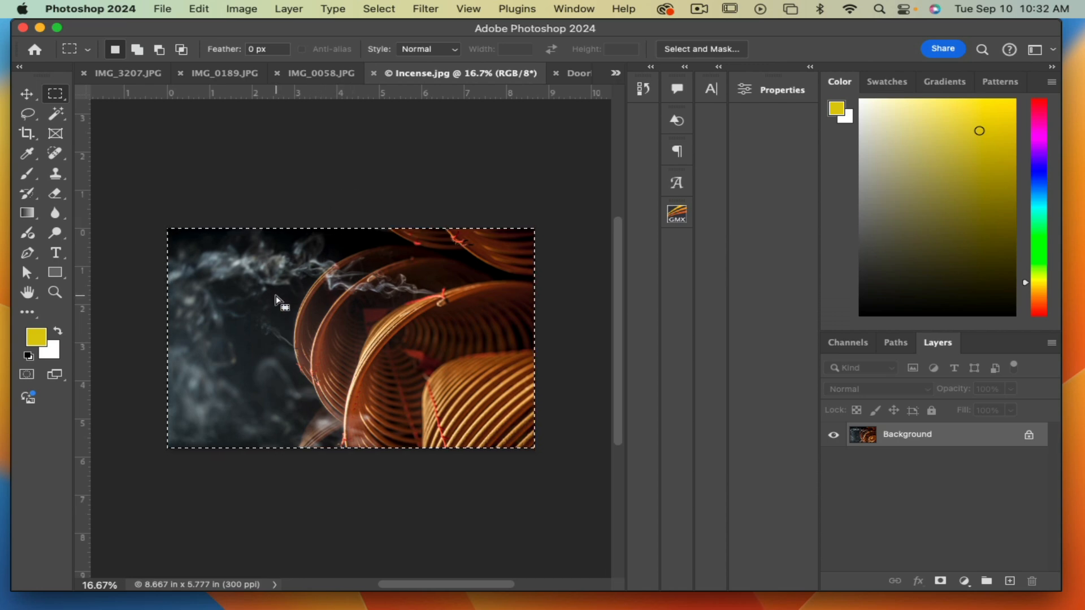
{"action": "left_click", "coordinate": [576, 79]}
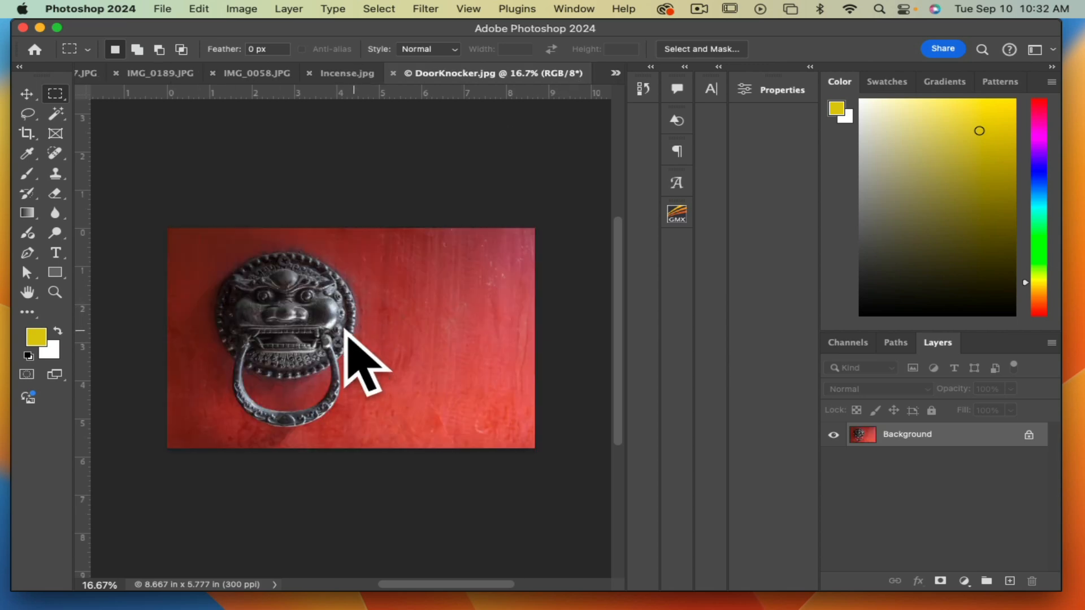
{"action": "left_click", "coordinate": [340, 73]}
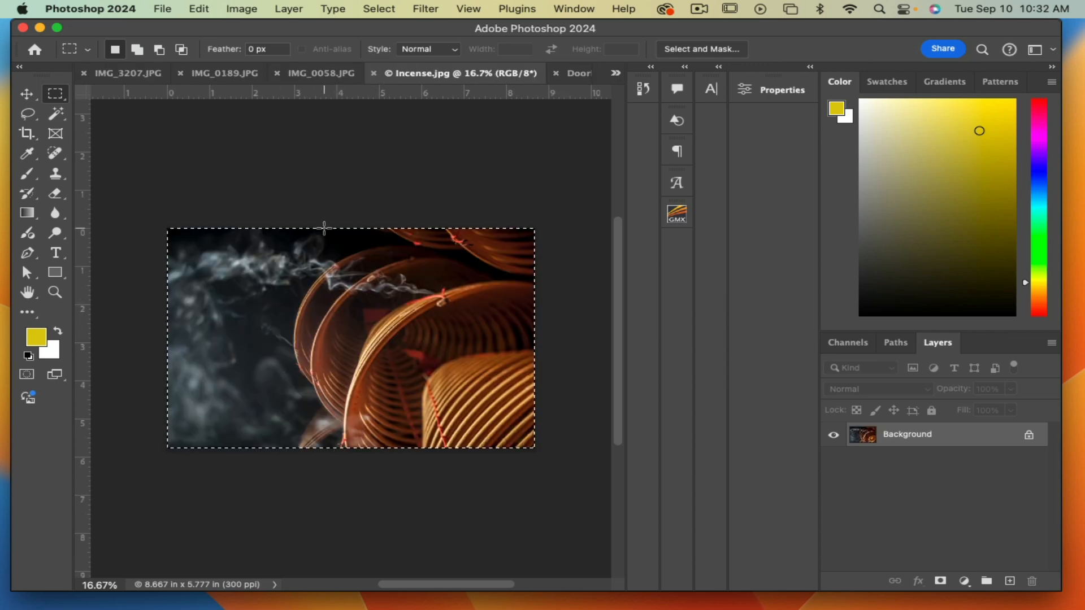
{"action": "left_click", "coordinate": [199, 8]}
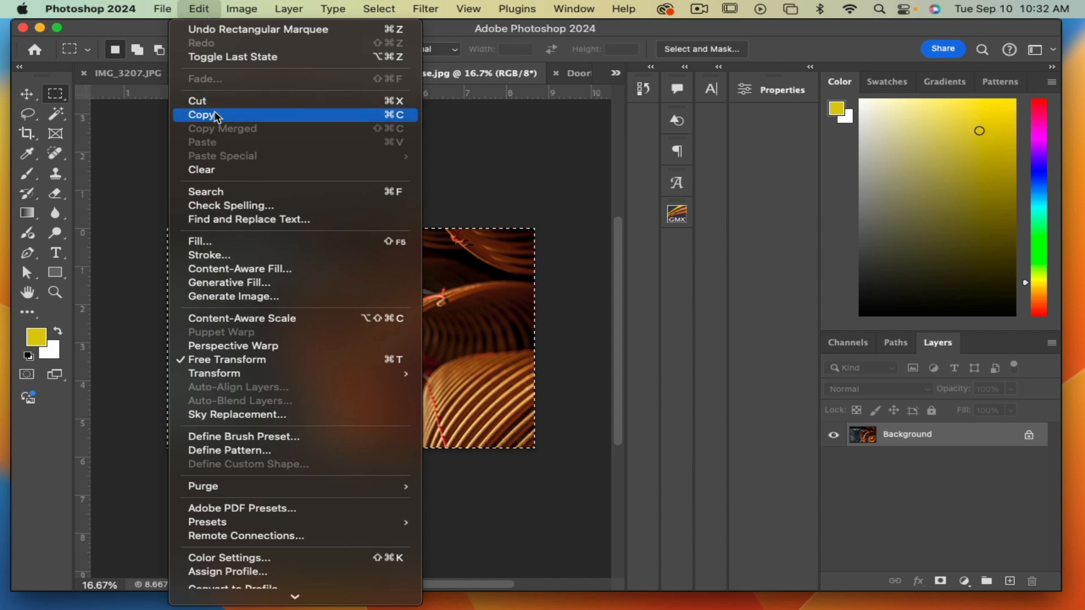
{"action": "left_click", "coordinate": [206, 7]}
{"action": "left_click", "coordinate": [206, 7]}
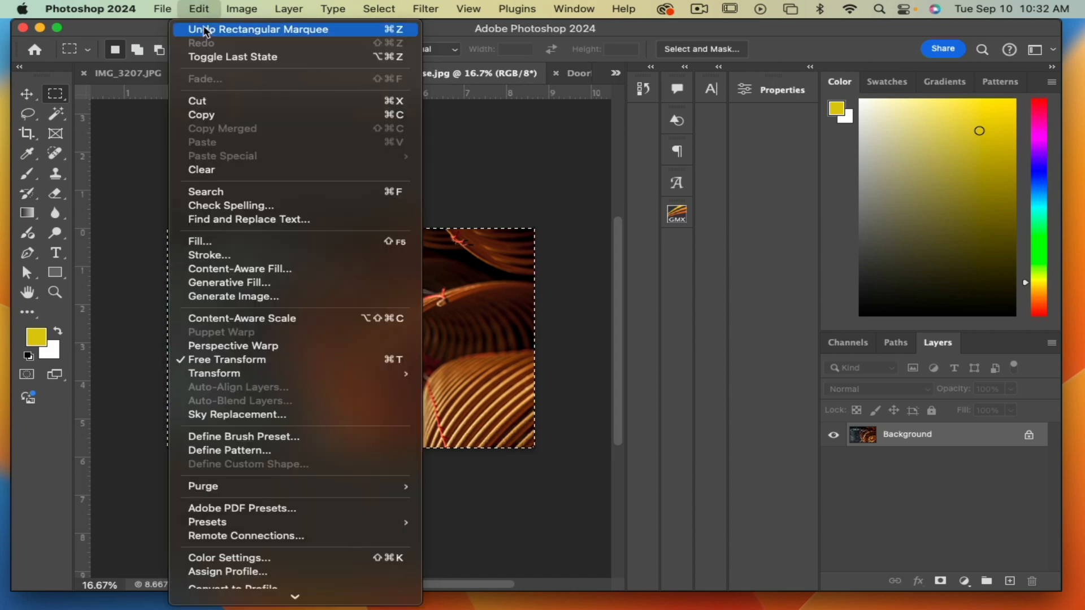
{"action": "left_click", "coordinate": [235, 117]}
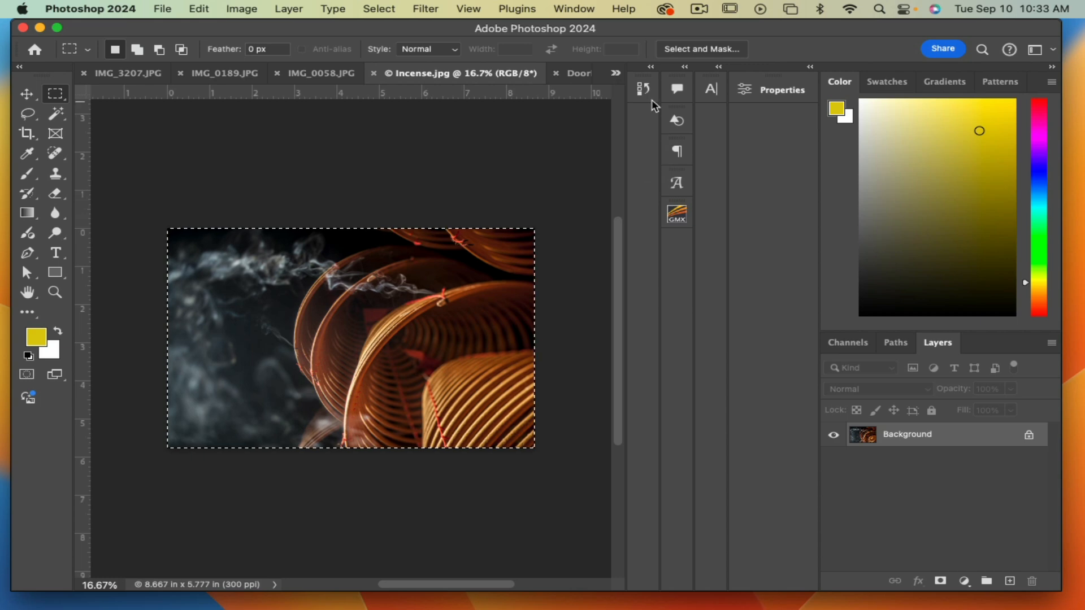
Paste the copied incense image into the DoorKnocker.jpg document.
{"action": "left_click", "coordinate": [580, 73]}
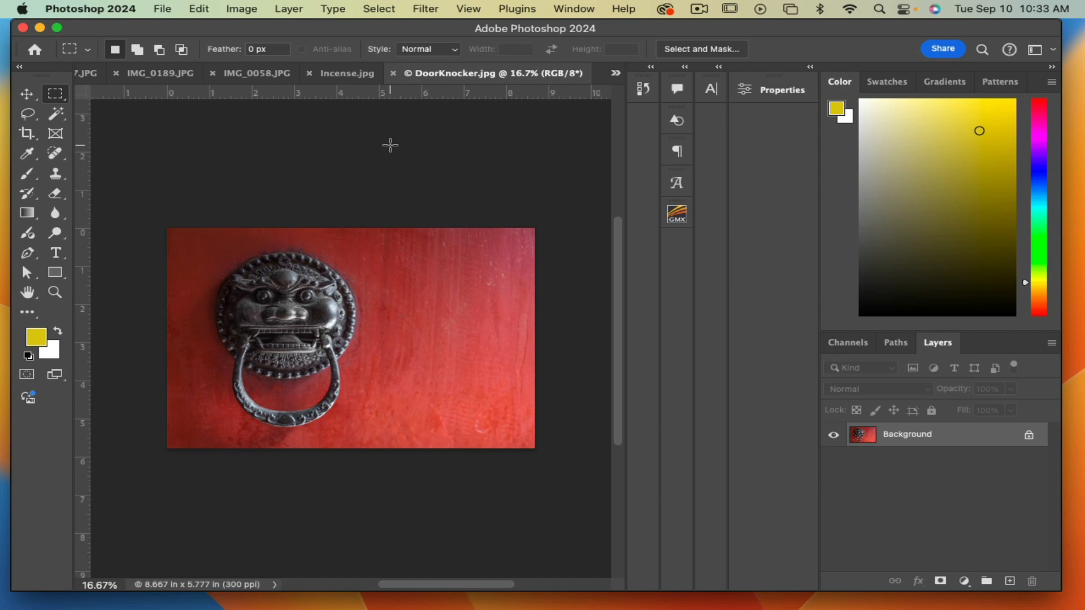
{"action": "left_click", "coordinate": [198, 9]}
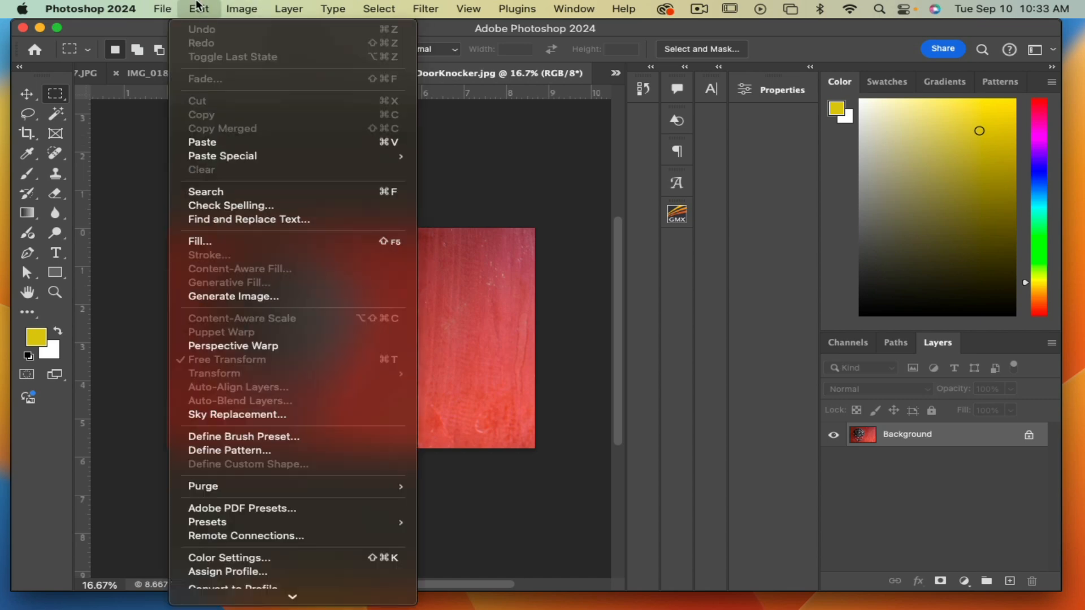
{"action": "left_click", "coordinate": [210, 148]}
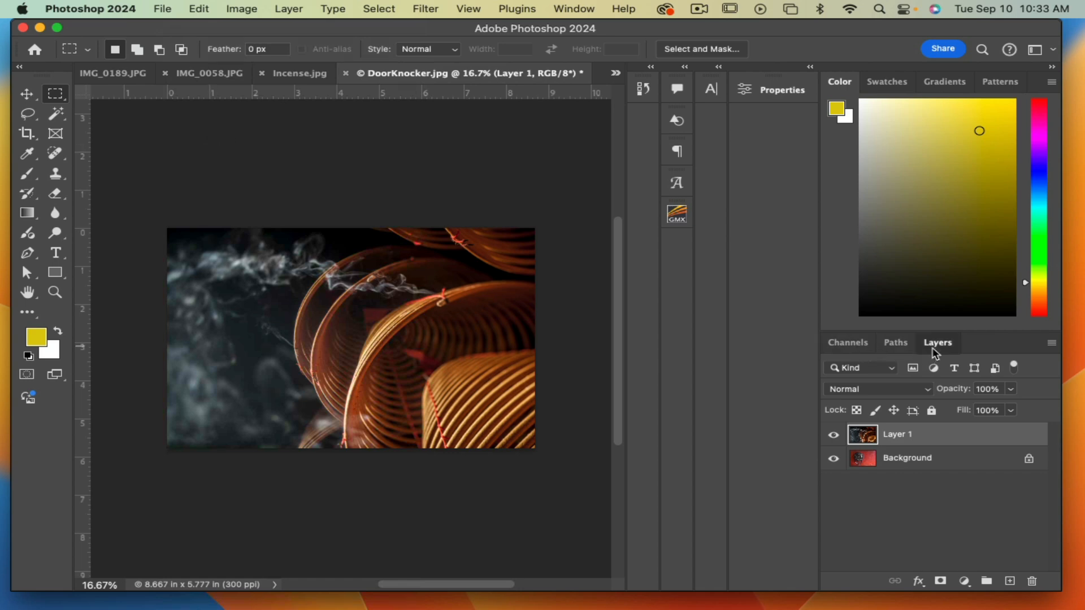
Float the Layers panel over the canvas, and shift the pasted incense layer down and to the left with the Move tool.
{"action": "left_click_drag", "start_coordinate": [938, 343], "coordinate": [276, 158]}
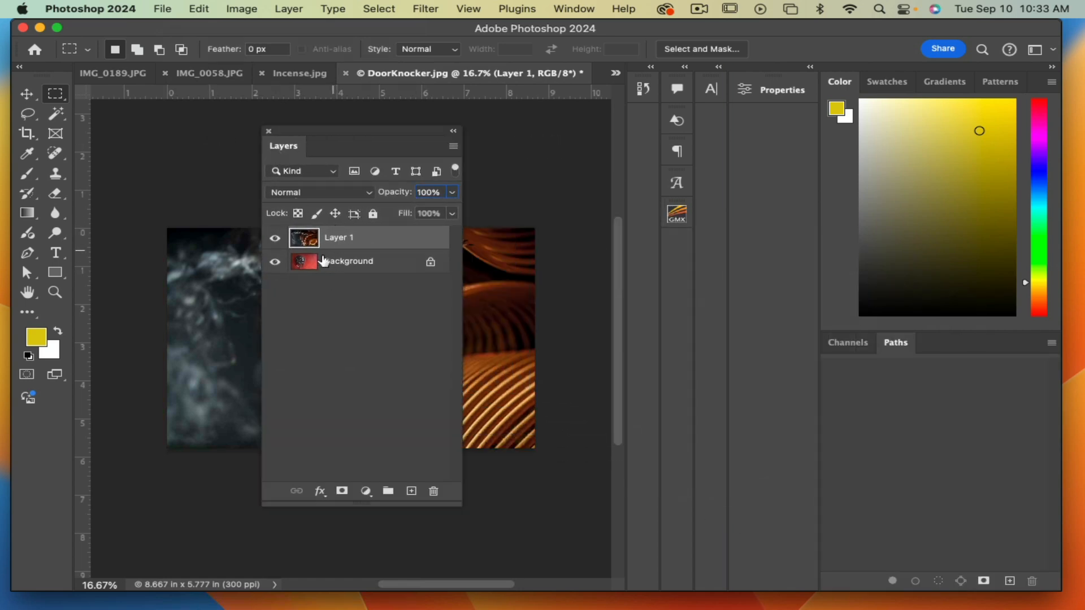
{"action": "left_click", "coordinate": [26, 99]}
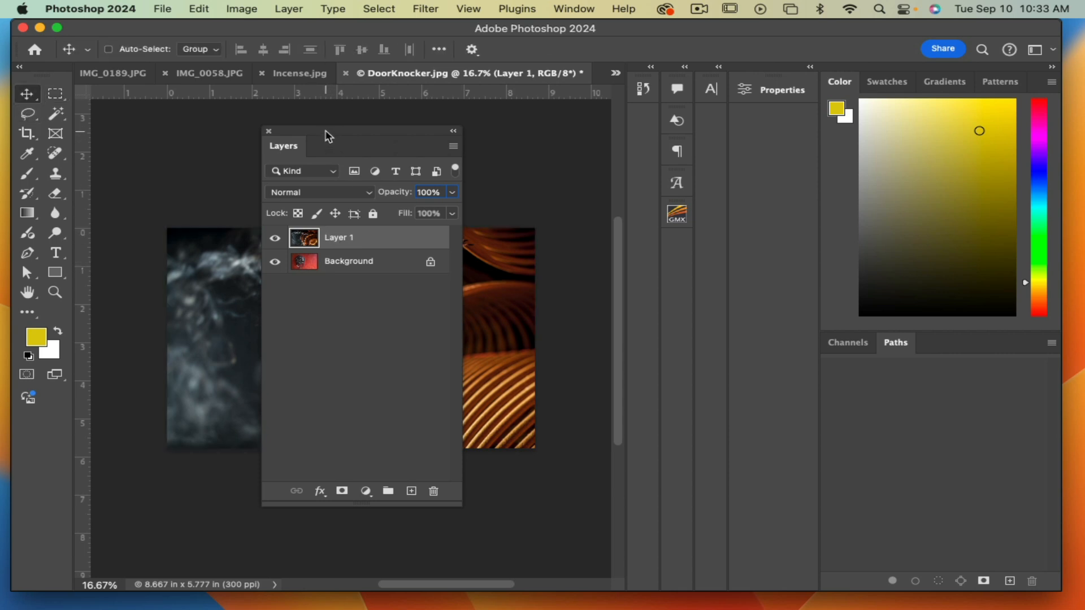
{"action": "left_click_drag", "start_coordinate": [328, 135], "coordinate": [459, 143]}
{"action": "left_click_drag", "start_coordinate": [316, 308], "coordinate": [214, 345]}
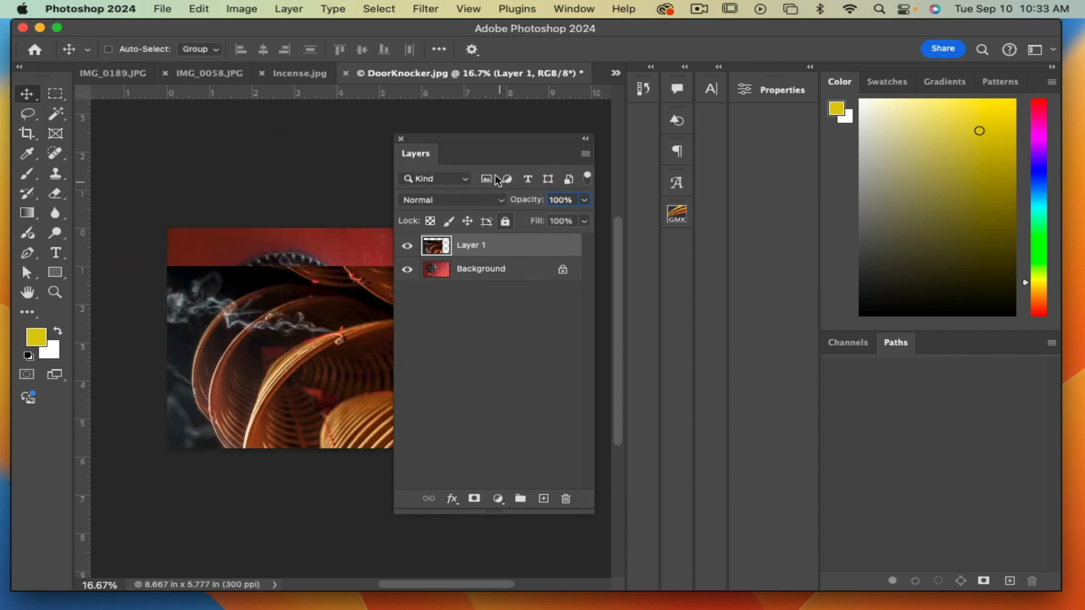
Dock the Layers panel beside Channels and Paths, and move the incense layer so it covers the whole canvas.
{"action": "left_click_drag", "start_coordinate": [461, 142], "coordinate": [850, 347]}
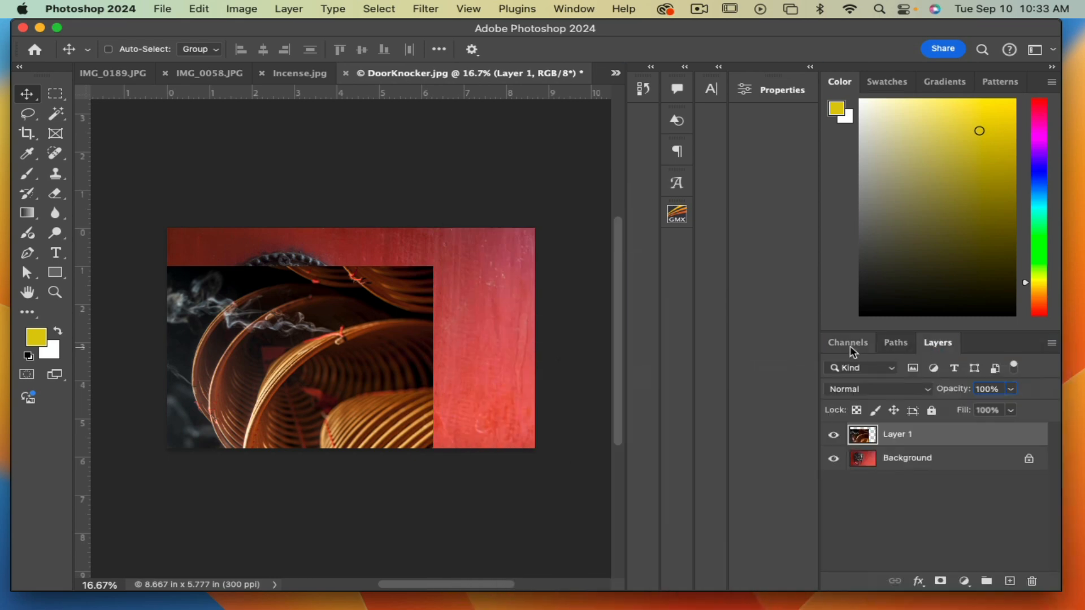
{"action": "left_click_drag", "start_coordinate": [394, 358], "coordinate": [452, 374]}
{"action": "left_click_drag", "start_coordinate": [362, 417], "coordinate": [377, 334]}
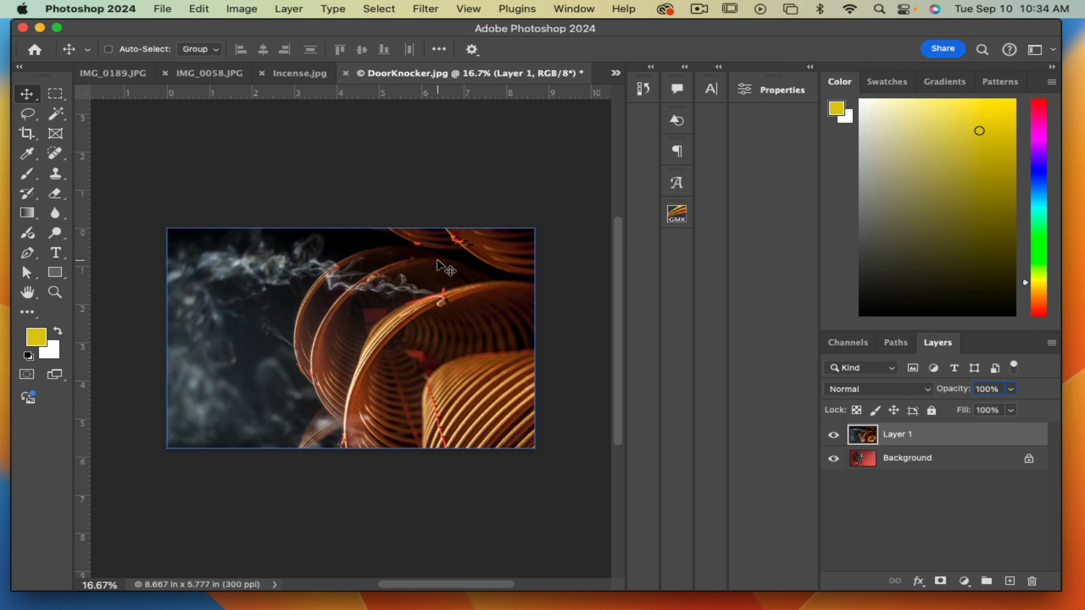
Add a Reveal All layer mask to Layer 1.
{"action": "left_click", "coordinate": [293, 6]}
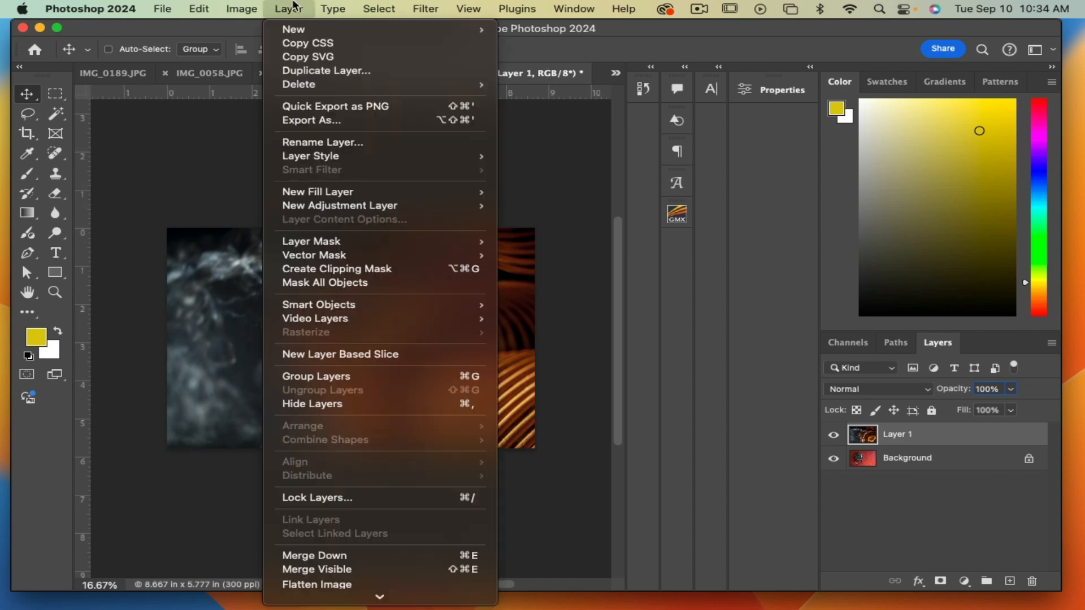
{"action": "mouse_move", "coordinate": [298, 243]}
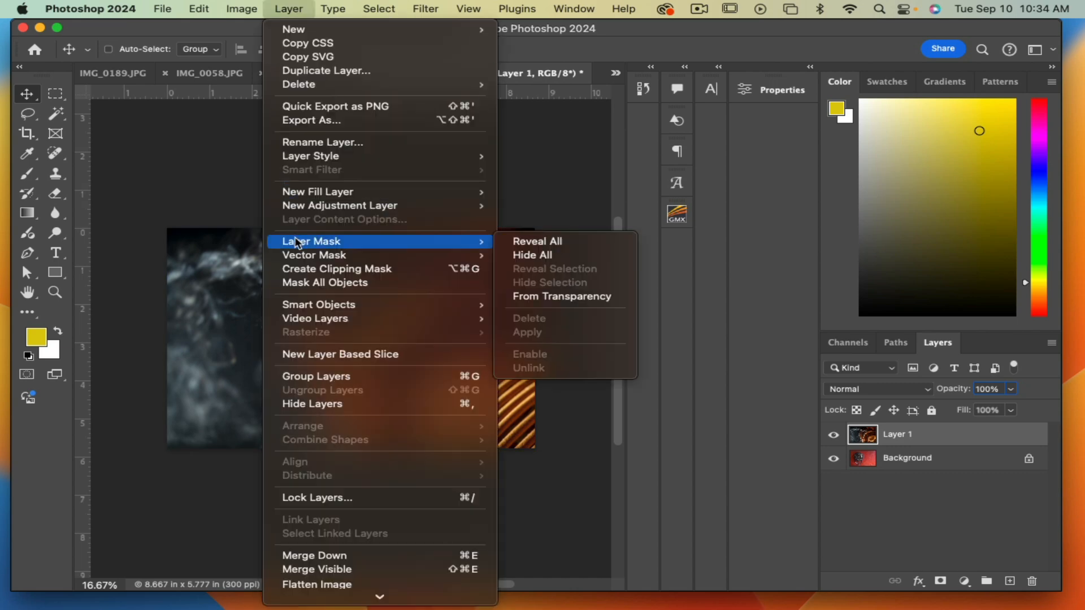
{"action": "left_click", "coordinate": [593, 244]}
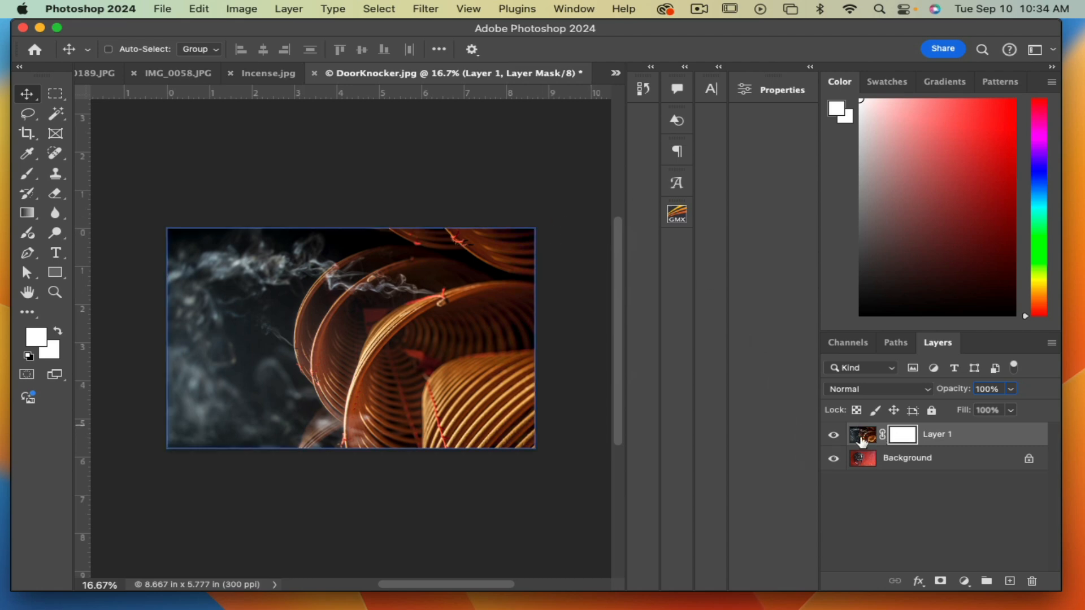
Float the Layers panel over the canvas, hide the Background layer, and target Layer 1's image instead of its mask.
{"action": "left_click_drag", "start_coordinate": [934, 343], "coordinate": [240, 134]}
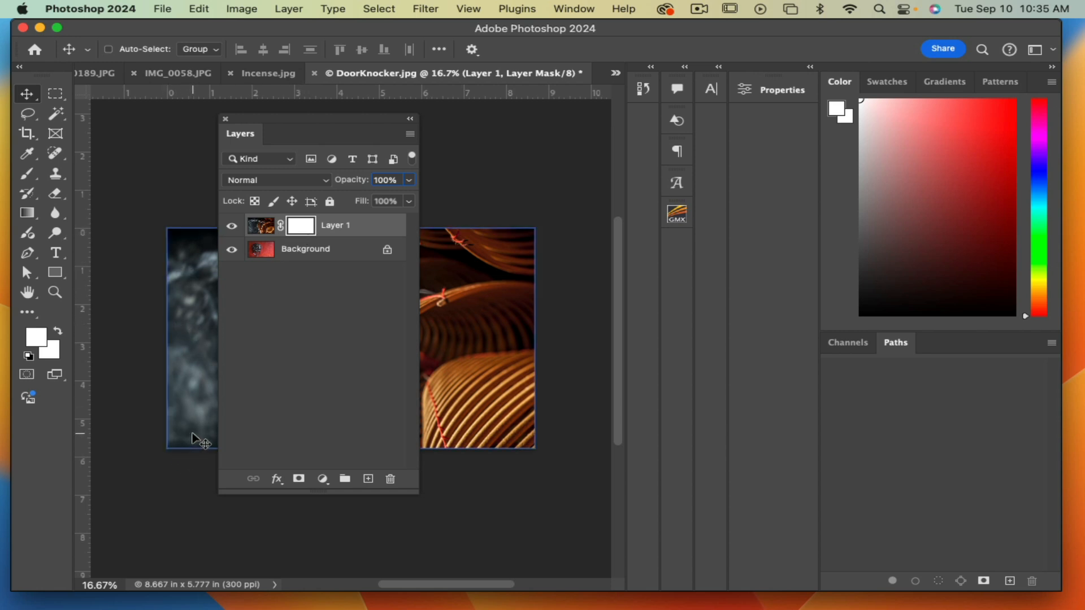
{"action": "left_click", "coordinate": [236, 251]}
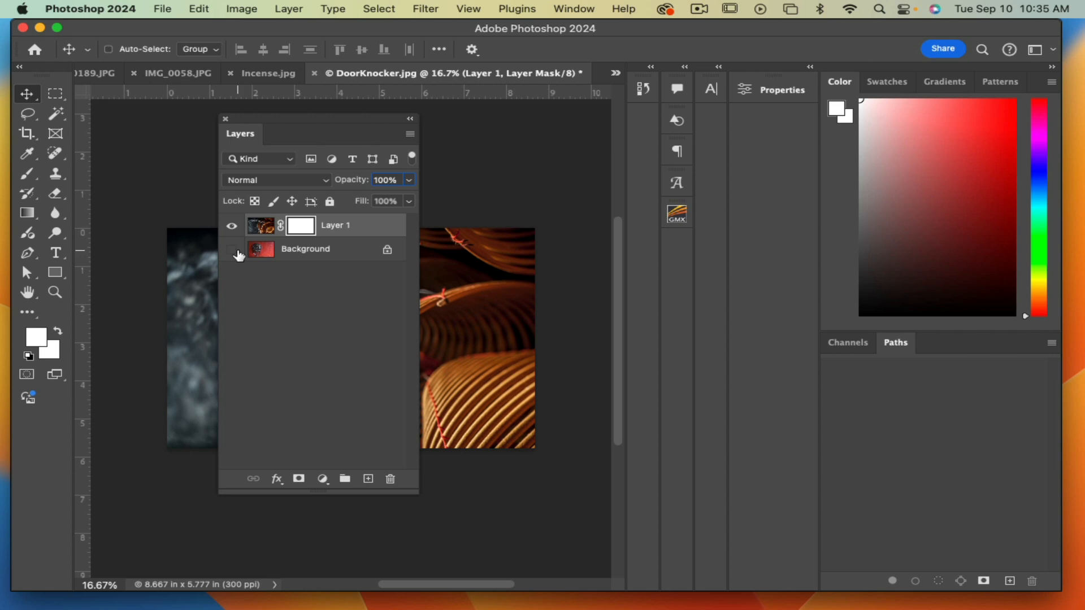
{"action": "left_click", "coordinate": [262, 227]}
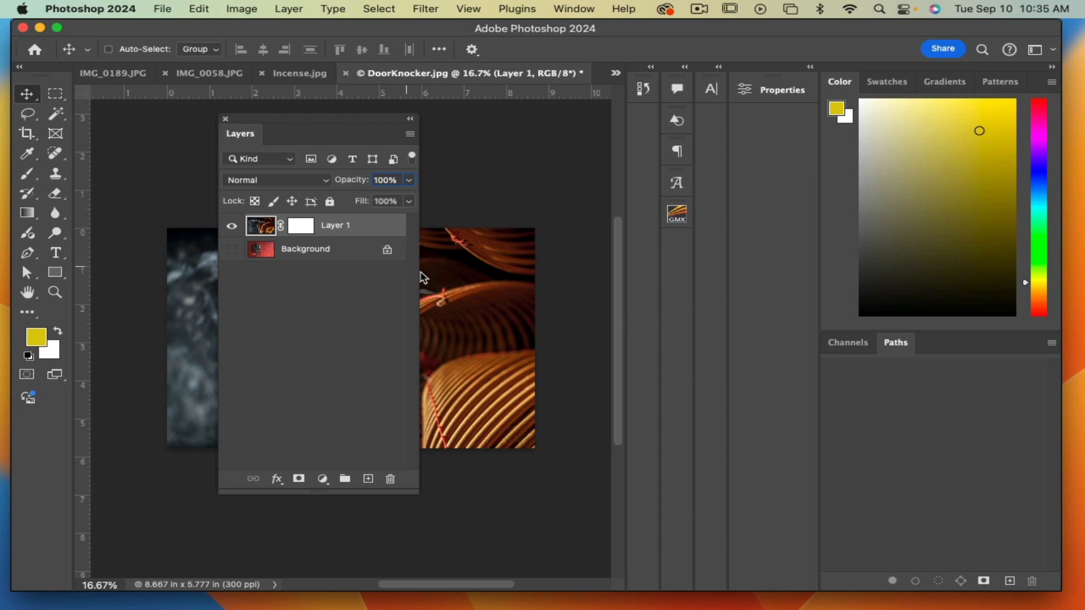
{"action": "left_click_drag", "start_coordinate": [431, 291], "coordinate": [417, 307]}
{"action": "left_click_drag", "start_coordinate": [436, 369], "coordinate": [515, 497]}
{"action": "key", "text": "super+z"}
Move the Layers panel off most of the image, and set the Brush tool to 1760 px size and 0% hardness.
{"action": "left_click_drag", "start_coordinate": [310, 119], "coordinate": [575, 394]}
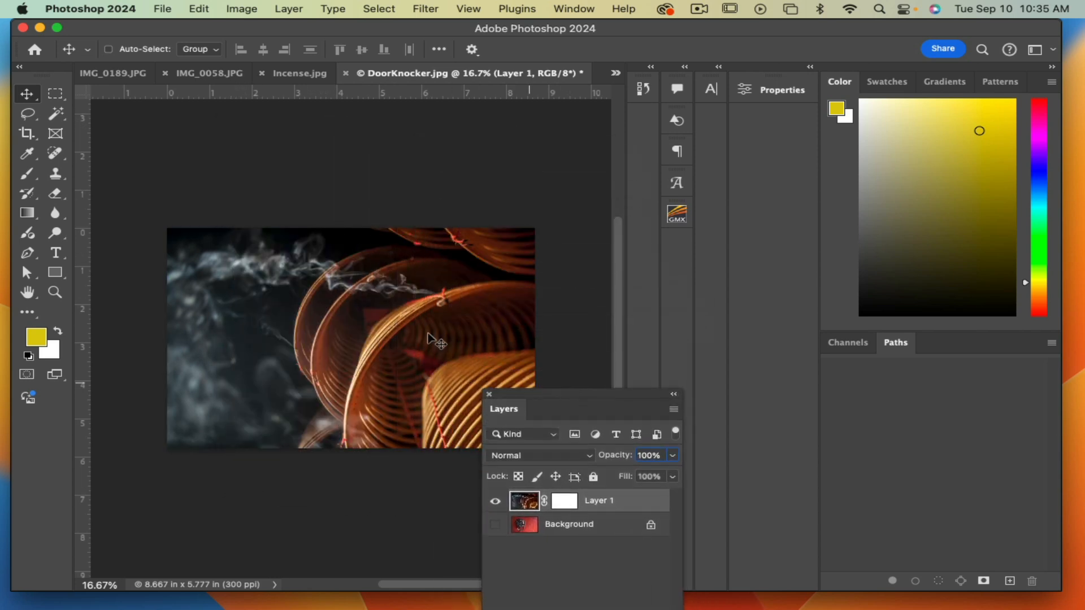
{"action": "left_click", "coordinate": [27, 173]}
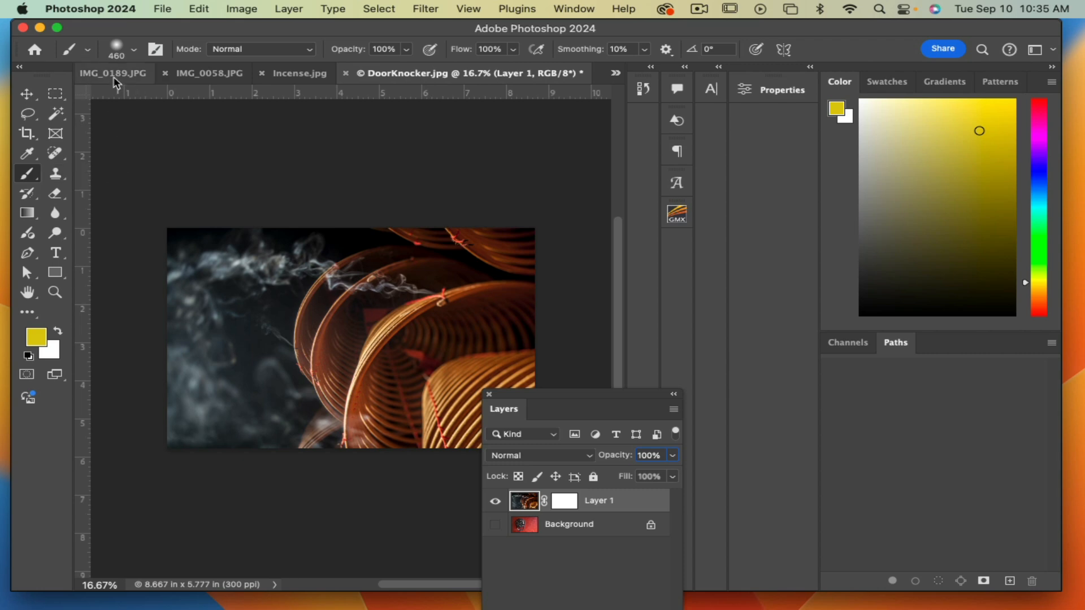
{"action": "left_click", "coordinate": [132, 49]}
{"action": "left_click", "coordinate": [133, 52]}
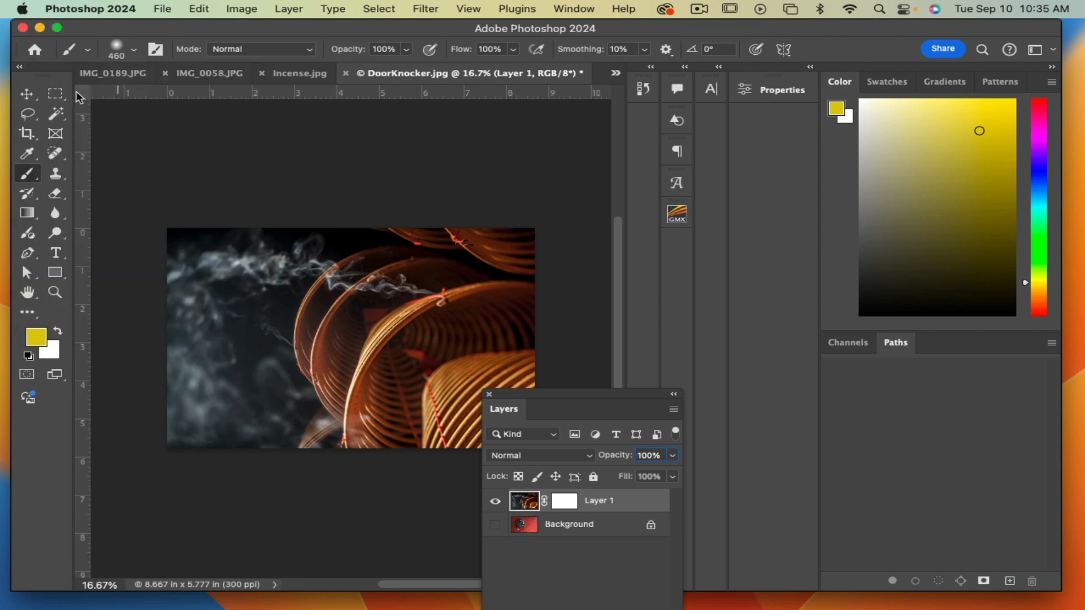
{"action": "left_click", "coordinate": [129, 51]}
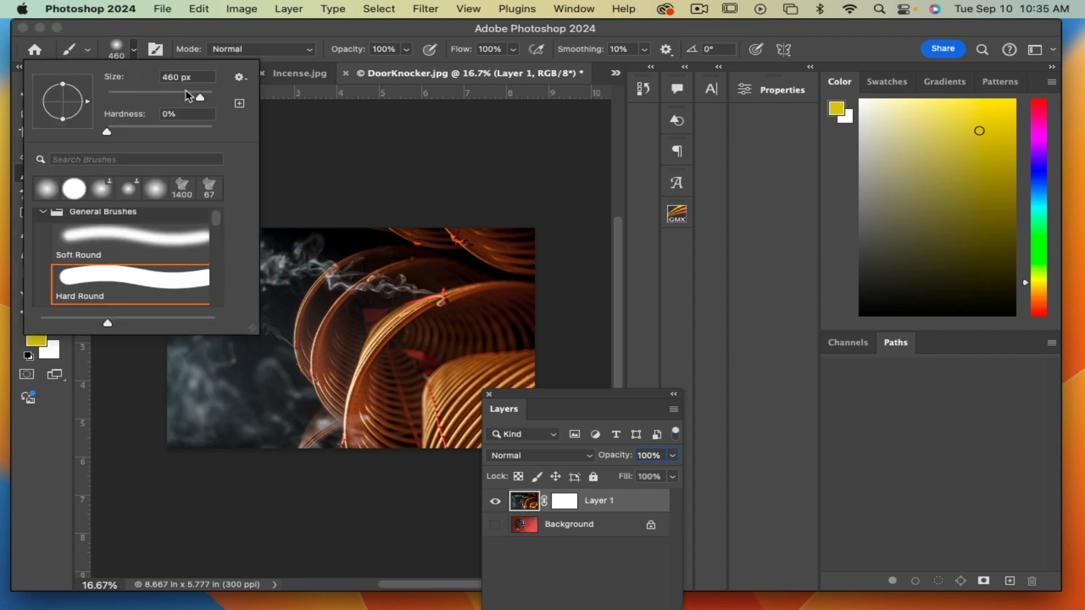
{"action": "left_click_drag", "start_coordinate": [200, 97], "coordinate": [206, 99]}
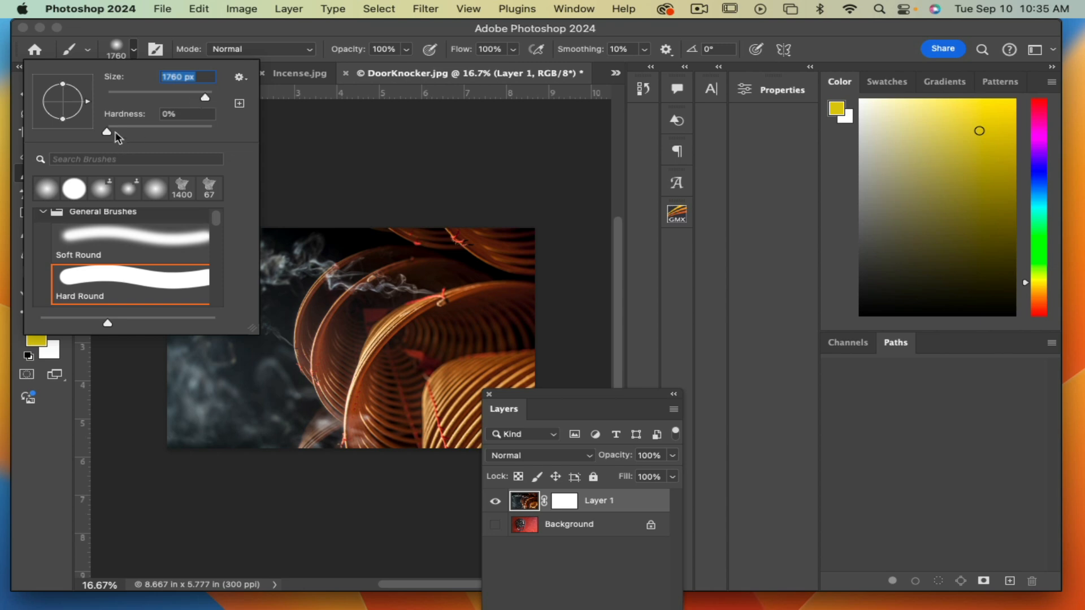
{"action": "mouse_move", "coordinate": [108, 132]}
{"action": "left_mouse_down"}
{"action": "mouse_move", "coordinate": [210, 135]}
{"action": "mouse_move", "coordinate": [106, 130]}
{"action": "left_mouse_up"}
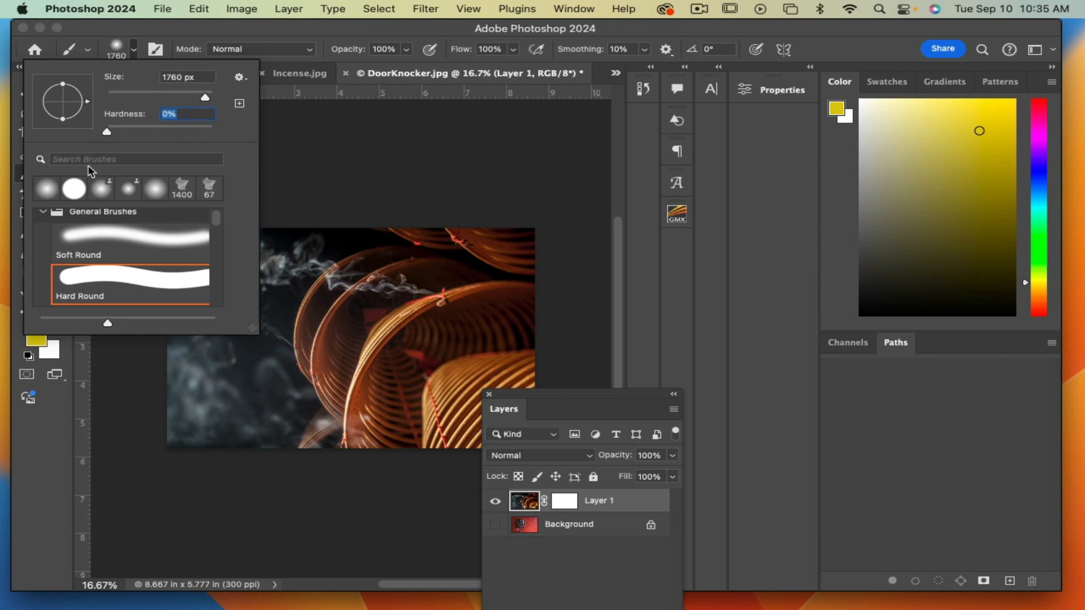
Target Layer 1's mask and brush black (000000) over the smoky left half of the incense image.
{"action": "left_click", "coordinate": [561, 510]}
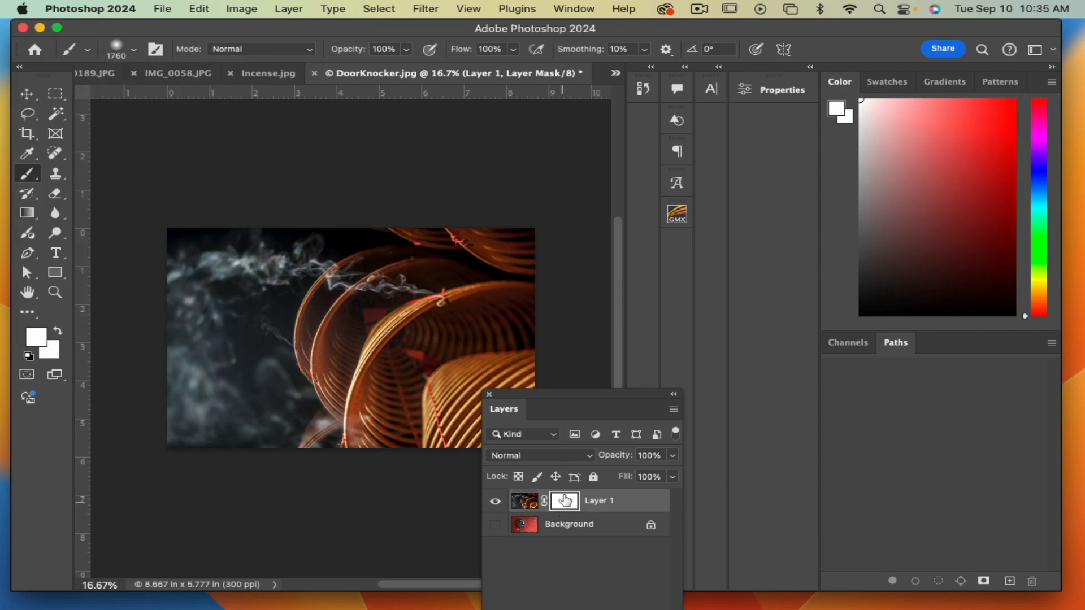
{"action": "mouse_move", "coordinate": [564, 402]}
{"action": "left_mouse_down"}
{"action": "mouse_move", "coordinate": [475, 197]}
{"action": "mouse_move", "coordinate": [448, 170]}
{"action": "left_mouse_up"}
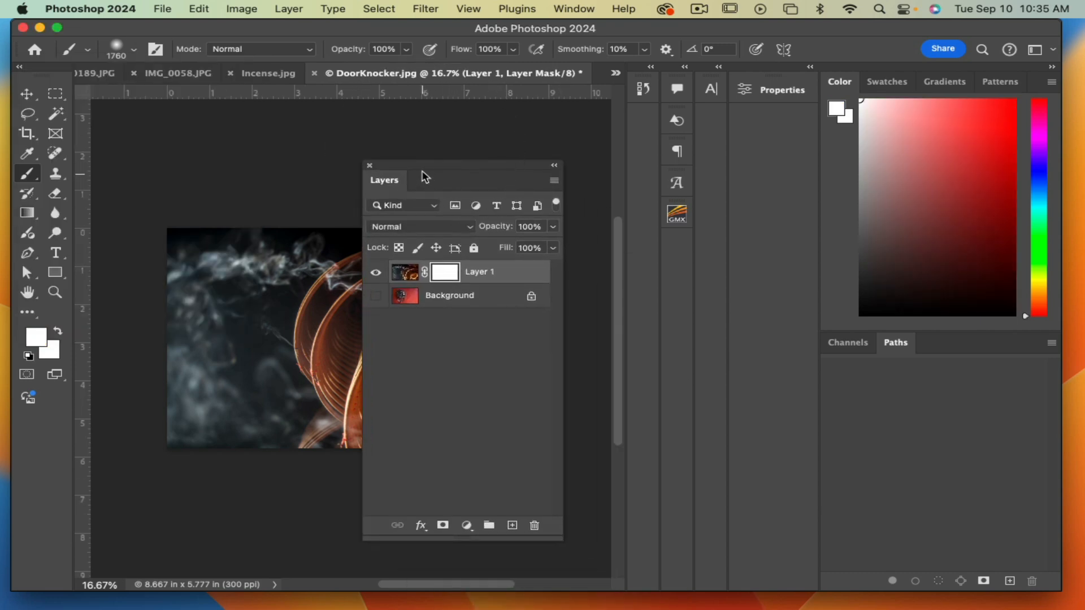
{"action": "left_click_drag", "start_coordinate": [424, 169], "coordinate": [543, 359]}
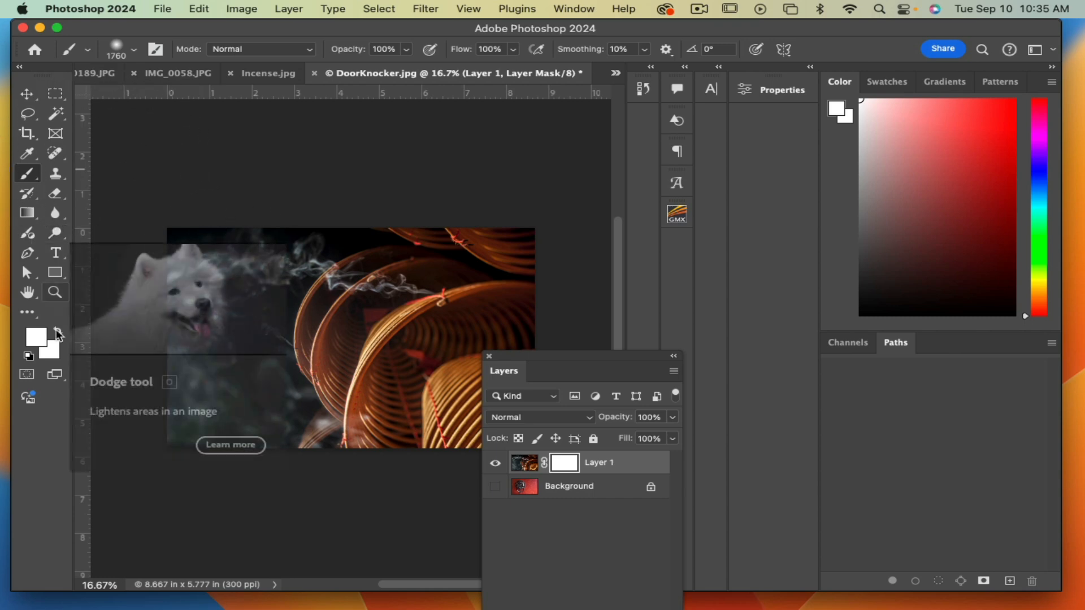
{"action": "left_click", "coordinate": [35, 337]}
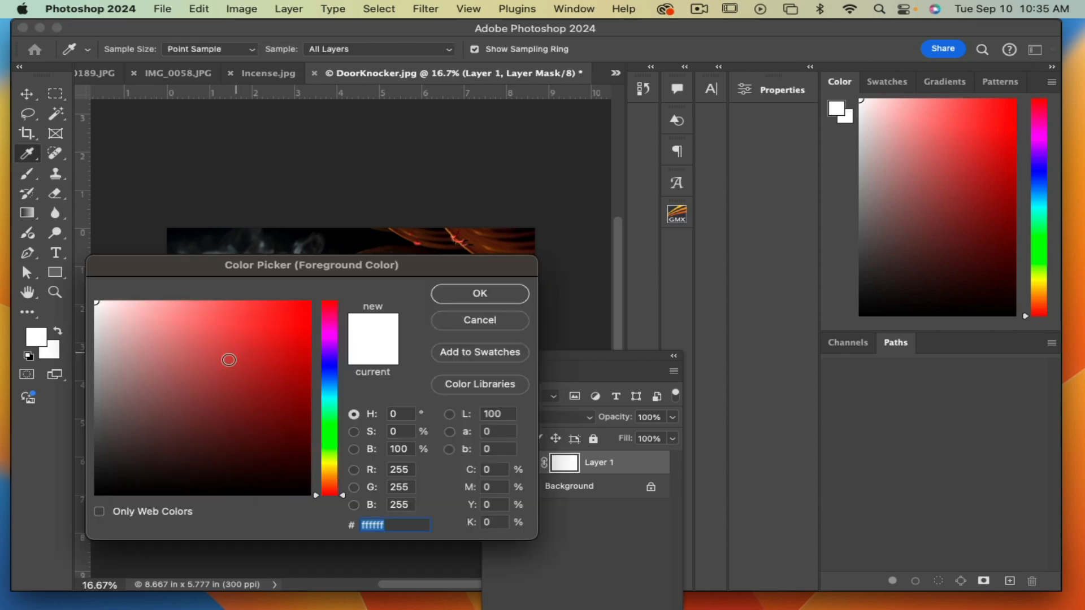
{"action": "left_click_drag", "start_coordinate": [116, 440], "coordinate": [57, 502]}
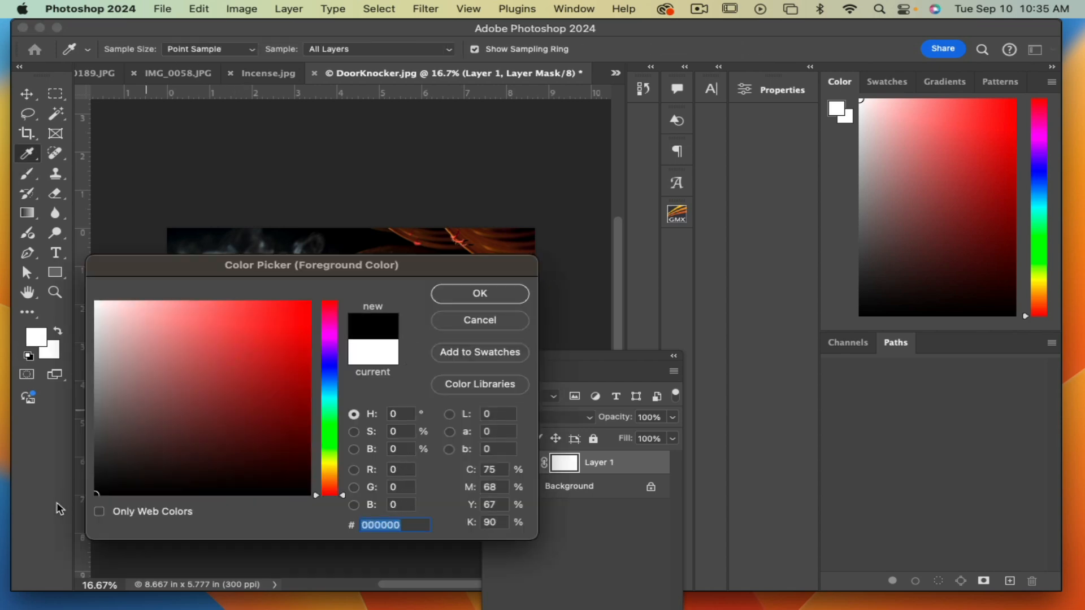
{"action": "left_click", "coordinate": [480, 294]}
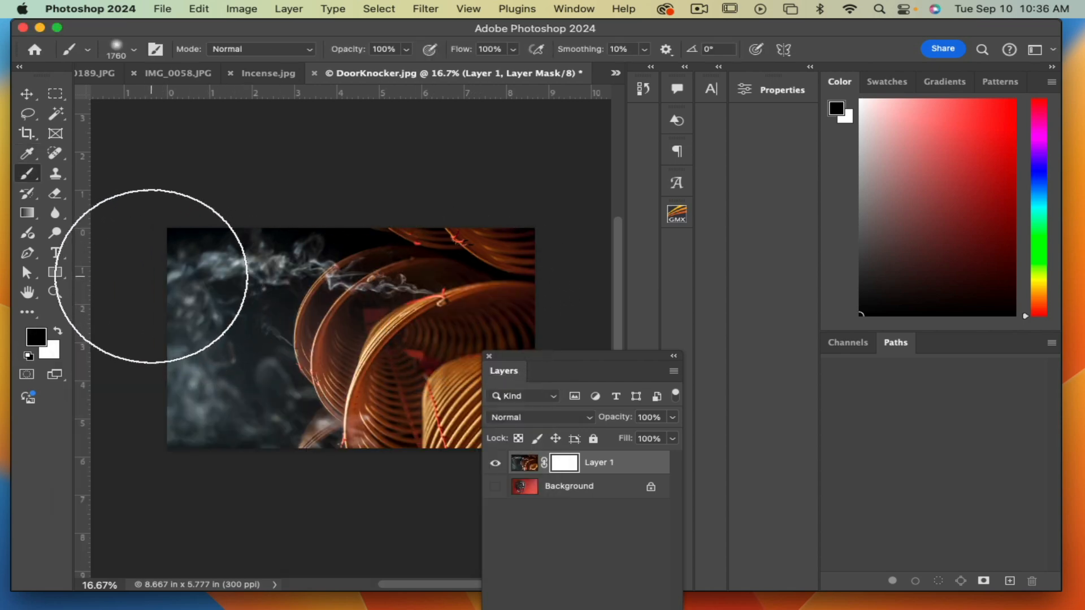
{"action": "mouse_move", "coordinate": [170, 203]}
{"action": "left_mouse_down"}
{"action": "mouse_move", "coordinate": [143, 355]}
{"action": "mouse_move", "coordinate": [140, 487]}
{"action": "mouse_move", "coordinate": [170, 173]}
{"action": "mouse_move", "coordinate": [174, 420]}
{"action": "left_mouse_up"}
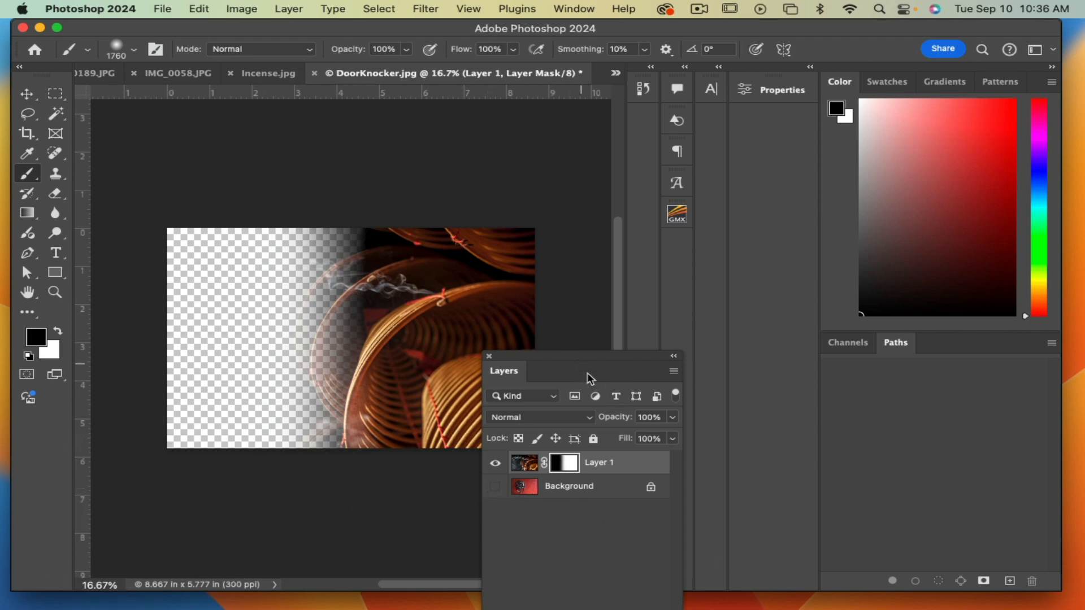
Show the Background layer again, and dock the Layers panel beside Channels and Paths.
{"action": "left_click_drag", "start_coordinate": [587, 353], "coordinate": [550, 125]}
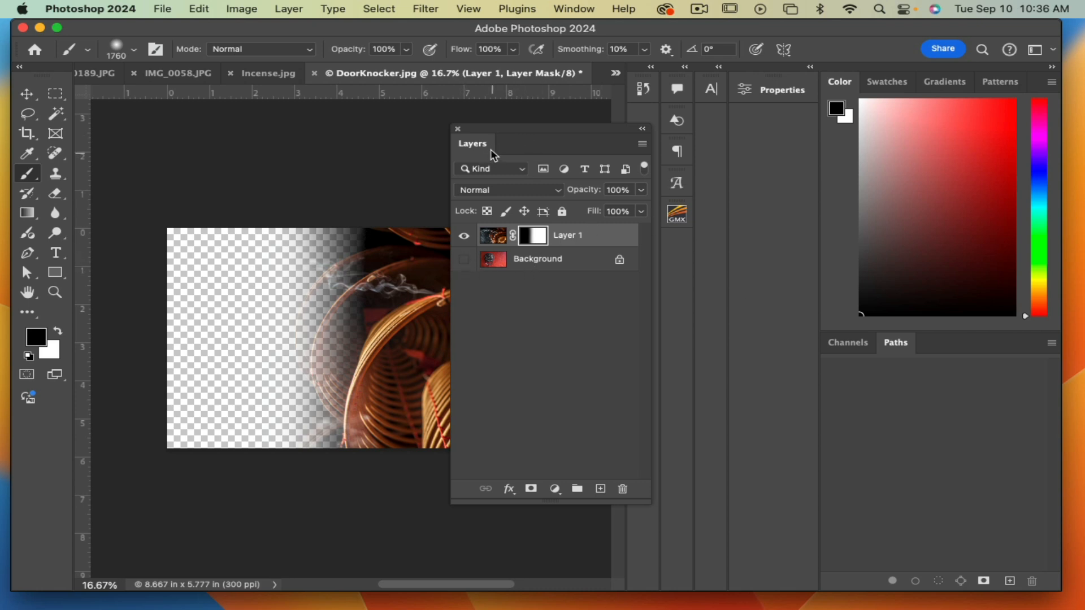
{"action": "left_click_drag", "start_coordinate": [489, 134], "coordinate": [465, 330]}
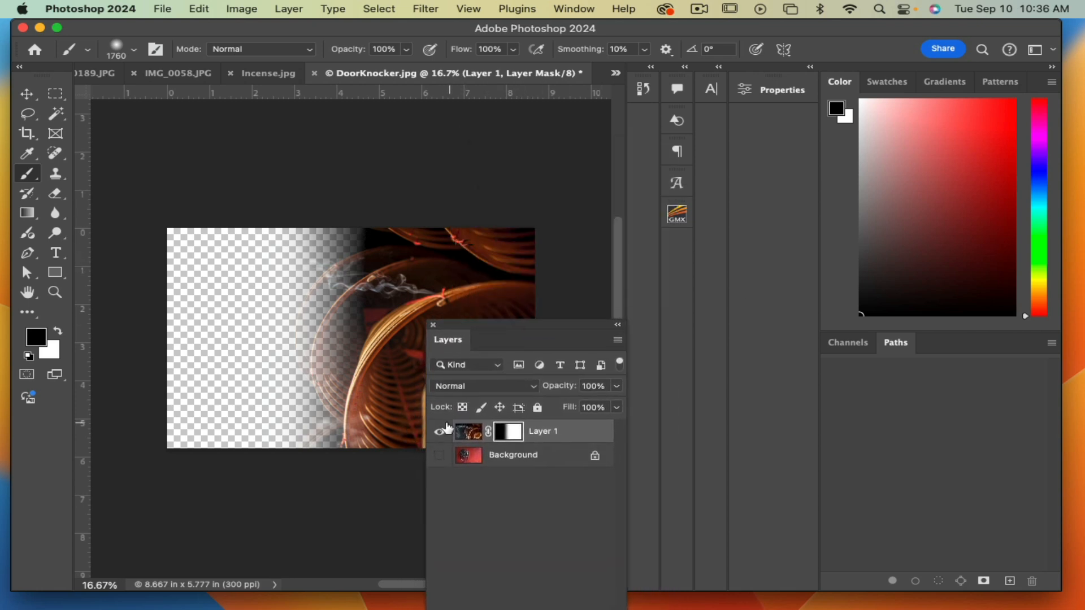
{"action": "left_click", "coordinate": [439, 456]}
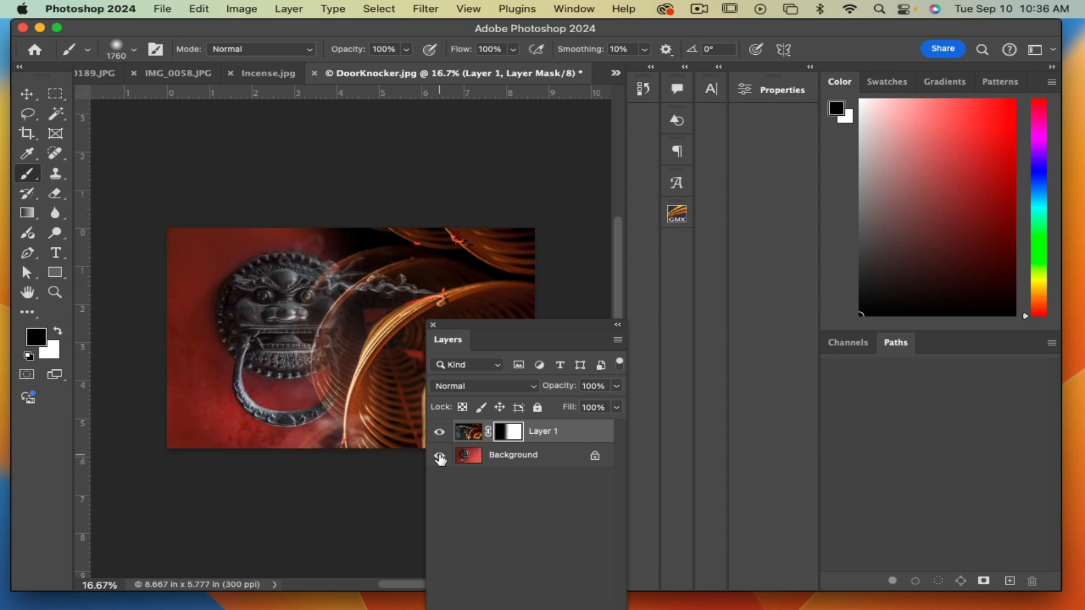
{"action": "left_click_drag", "start_coordinate": [517, 327], "coordinate": [609, 340]}
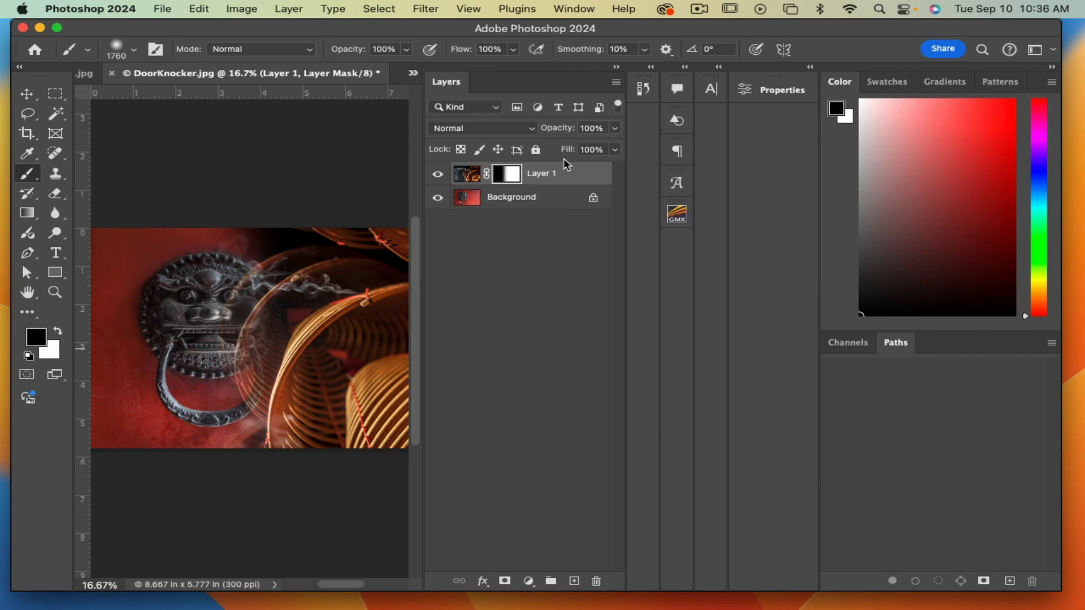
{"action": "mouse_move", "coordinate": [463, 83]}
{"action": "left_mouse_down"}
{"action": "mouse_move", "coordinate": [237, 255]}
{"action": "mouse_move", "coordinate": [949, 350]}
{"action": "left_mouse_up"}
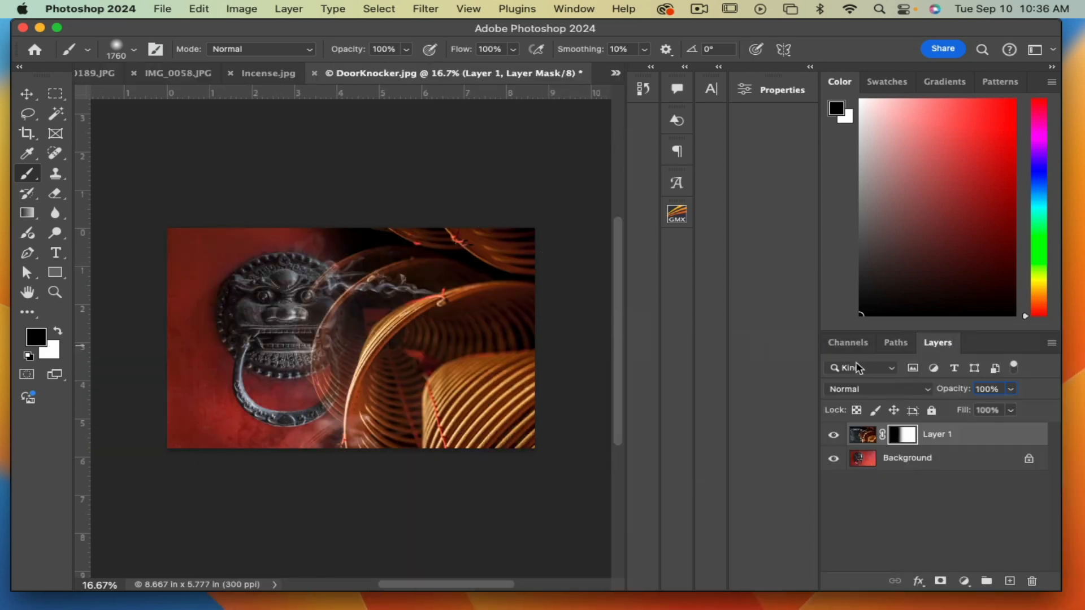
Brush black farther right across the incense on Layer 1's mask, and paint the coils back in with white.
{"action": "mouse_move", "coordinate": [316, 288]}
{"action": "left_mouse_down"}
{"action": "mouse_move", "coordinate": [294, 482]}
{"action": "mouse_move", "coordinate": [345, 379]}
{"action": "mouse_move", "coordinate": [363, 288]}
{"action": "left_mouse_up"}
{"action": "left_click", "coordinate": [36, 337]}
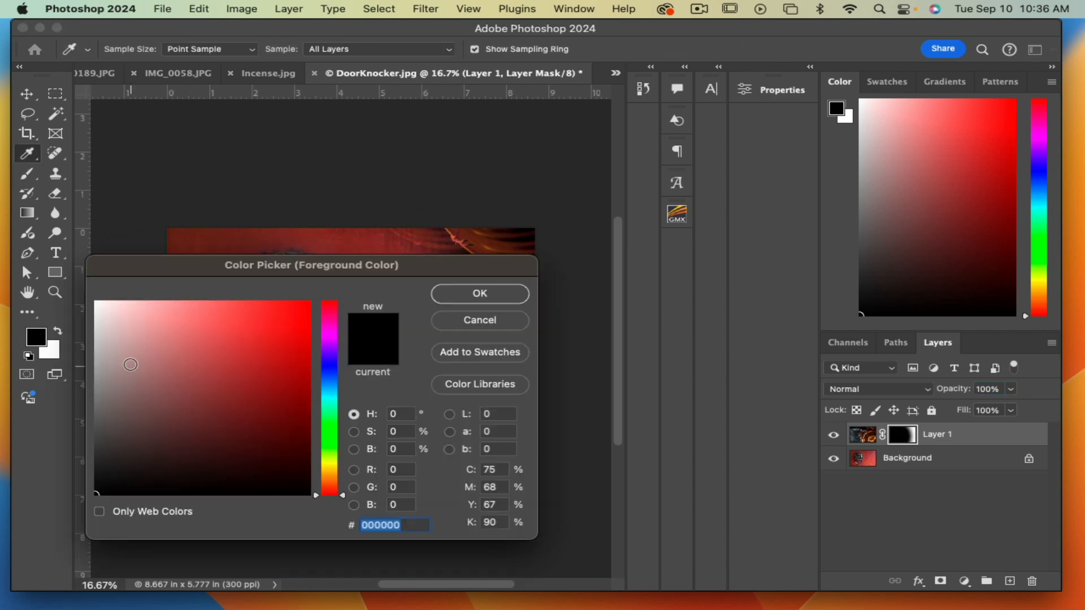
{"action": "left_click_drag", "start_coordinate": [106, 312], "coordinate": [96, 302]}
{"action": "left_click", "coordinate": [479, 294]}
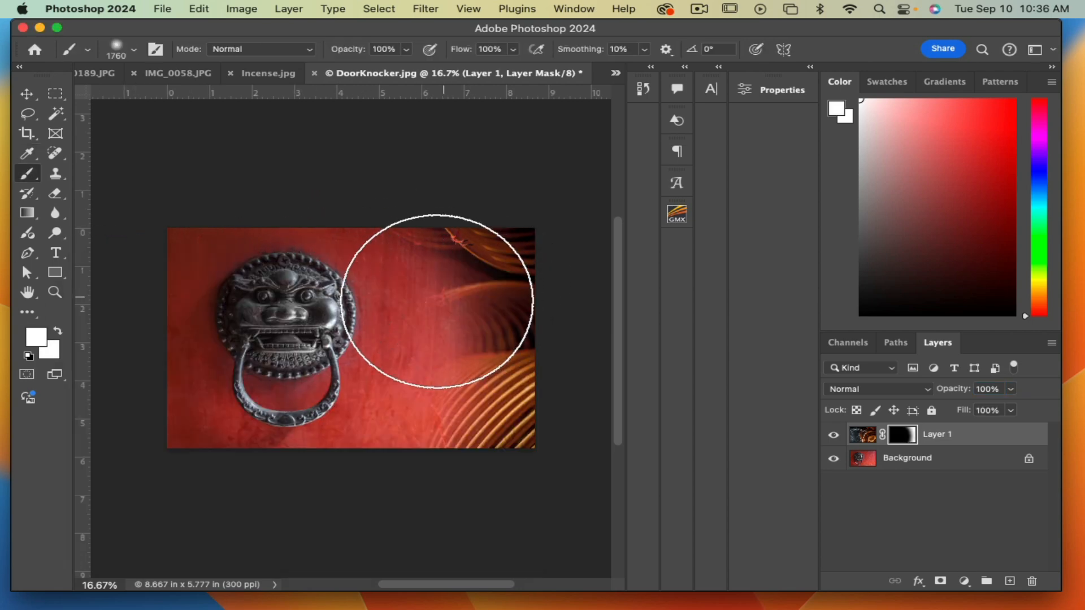
{"action": "mouse_move", "coordinate": [436, 267]}
{"action": "left_mouse_down"}
{"action": "mouse_move", "coordinate": [376, 376]}
{"action": "mouse_move", "coordinate": [424, 351]}
{"action": "mouse_move", "coordinate": [451, 447]}
{"action": "left_mouse_up"}
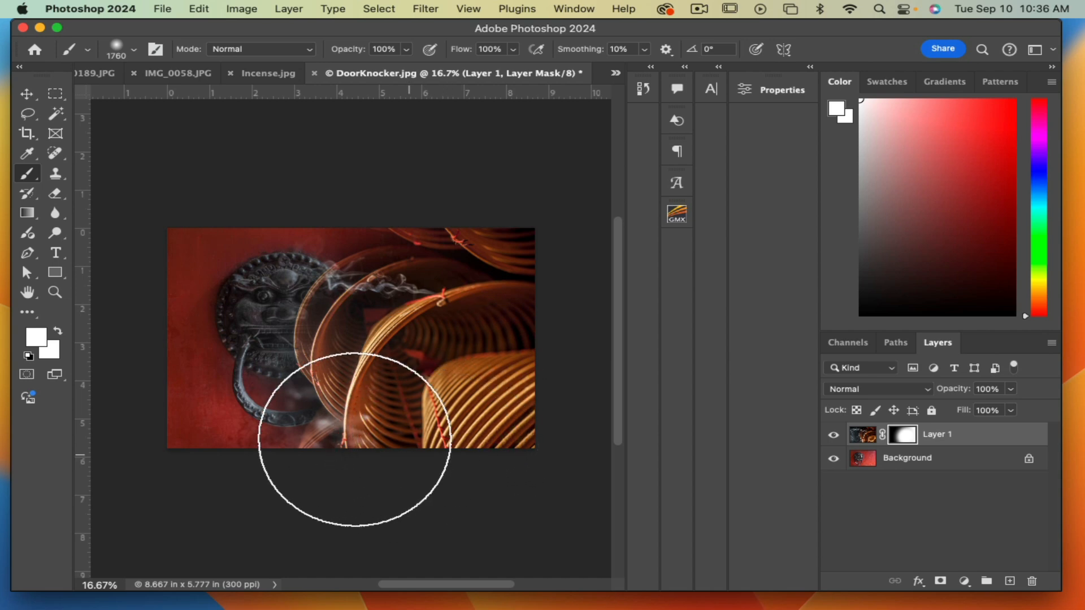
Set the foreground color to black (000000) and brush over the door knocker on Layer 1's mask.
{"action": "left_click", "coordinate": [36, 338]}
{"action": "left_click", "coordinate": [118, 495]}
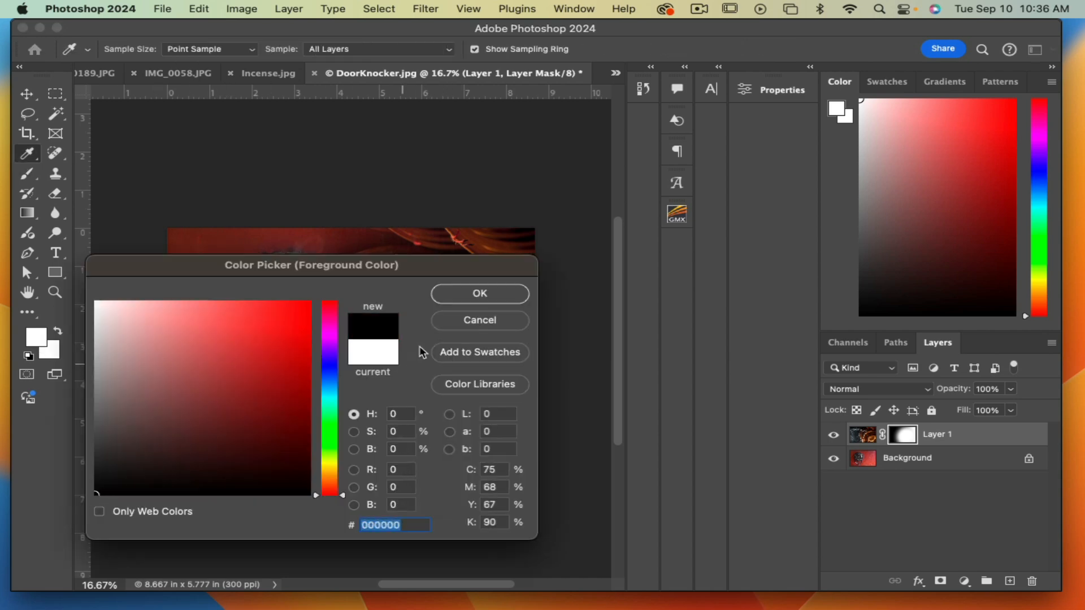
{"action": "left_click", "coordinate": [477, 294]}
{"action": "left_click_drag", "start_coordinate": [264, 327], "coordinate": [283, 444]}
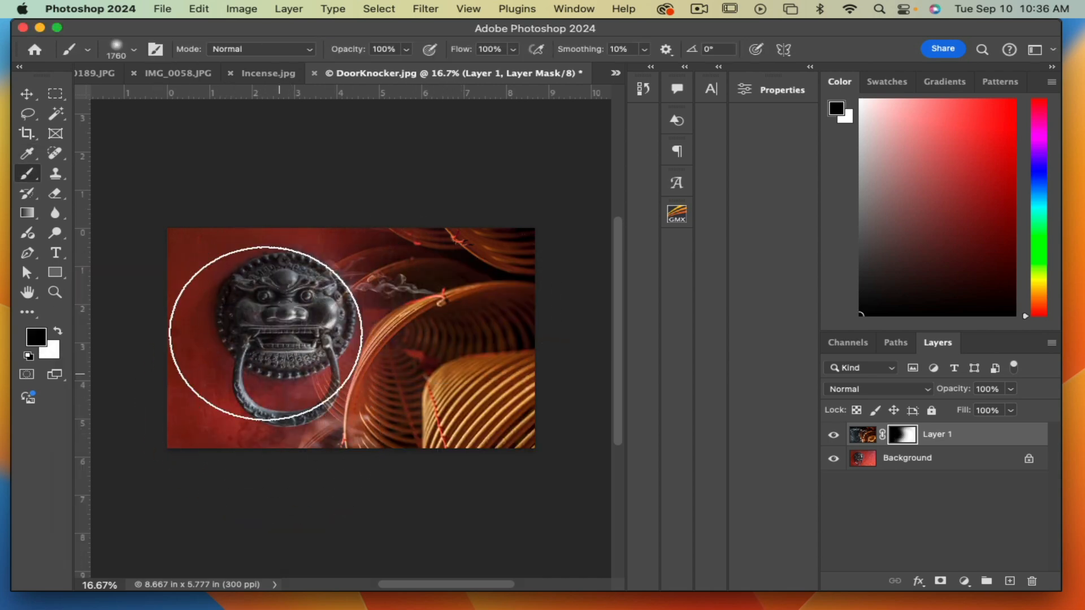
Set the brush to 460 px and 100% hardness, and paint a hard-edged black area on the mask beside the knocker's upper right.
{"action": "left_click", "coordinate": [135, 49]}
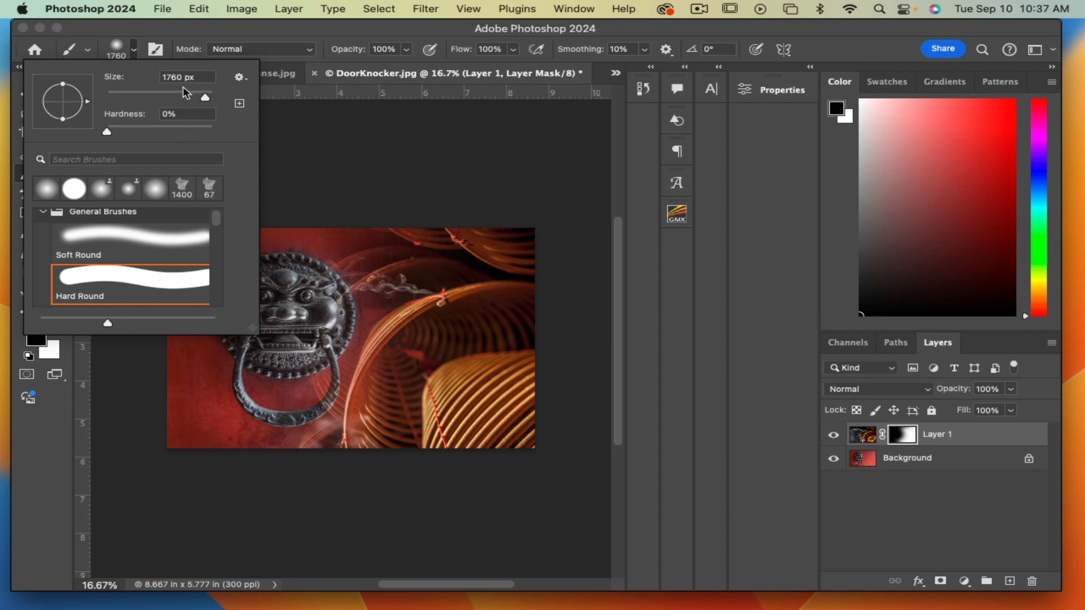
{"action": "left_click_drag", "start_coordinate": [198, 100], "coordinate": [201, 100]}
{"action": "key", "text": "Tab"}
{"action": "type", "text": "100"}
{"action": "key", "text": "Return"}
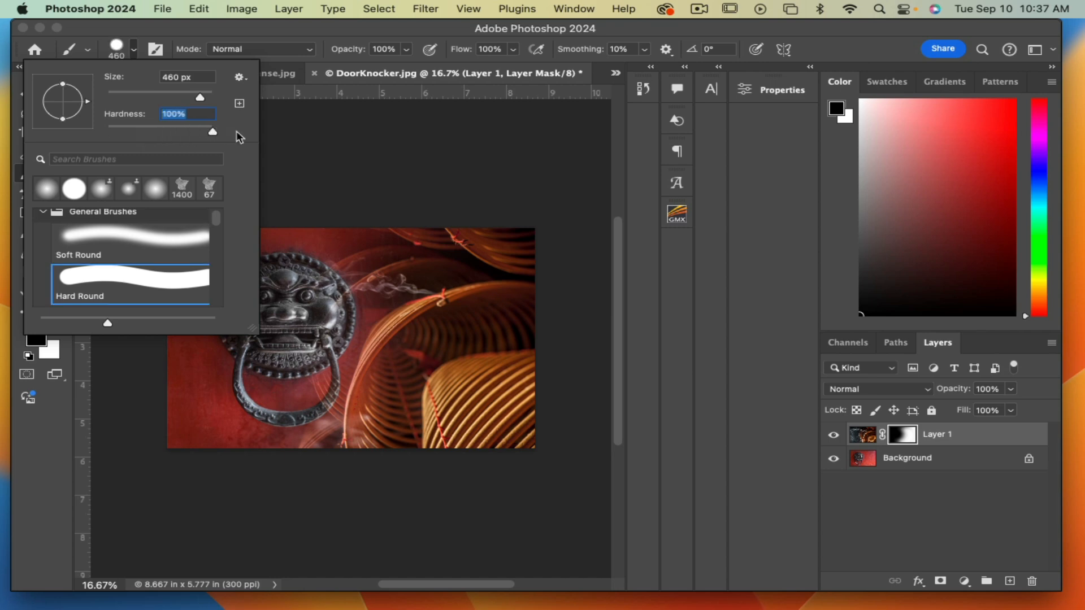
{"action": "mouse_move", "coordinate": [316, 328]}
{"action": "left_mouse_down"}
{"action": "mouse_move", "coordinate": [316, 305]}
{"action": "mouse_move", "coordinate": [335, 305]}
{"action": "mouse_move", "coordinate": [340, 271]}
{"action": "mouse_move", "coordinate": [351, 316]}
{"action": "mouse_move", "coordinate": [361, 298]}
{"action": "mouse_move", "coordinate": [396, 289]}
{"action": "mouse_move", "coordinate": [329, 266]}
{"action": "left_mouse_up"}
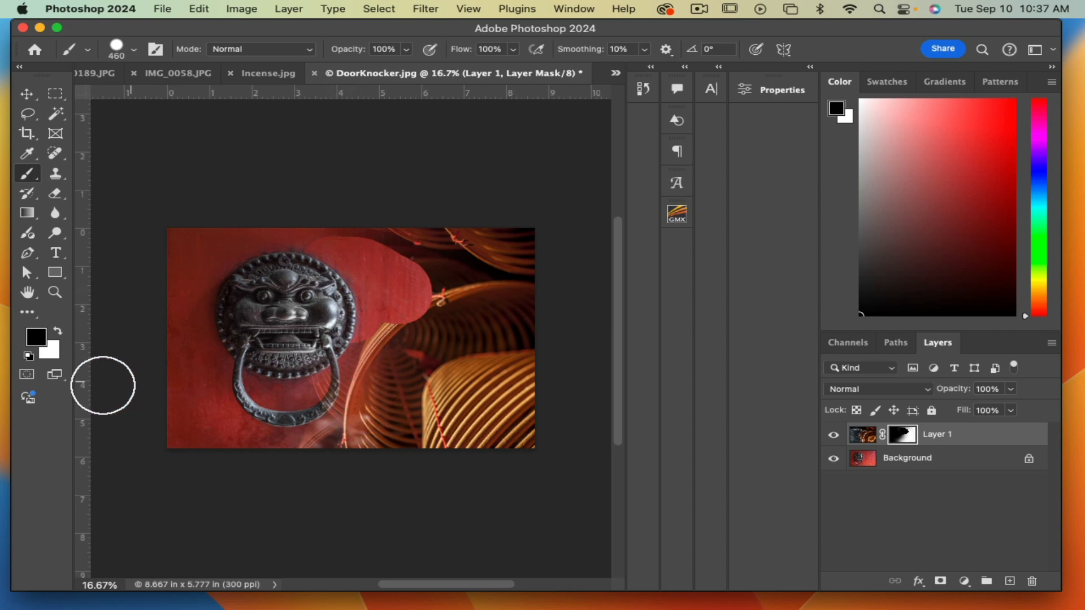
Set the brush to 492 px and 0% hardness, and paint black down Layer 1's mask between the door knocker and the incense.
{"action": "left_click", "coordinate": [133, 50]}
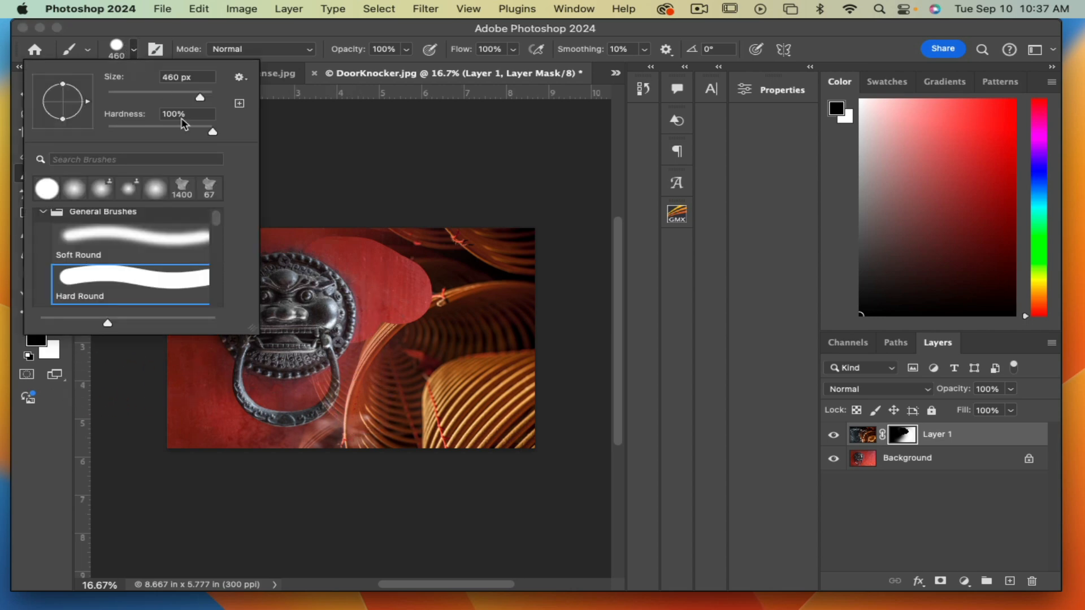
{"action": "left_click_drag", "start_coordinate": [211, 133], "coordinate": [107, 132]}
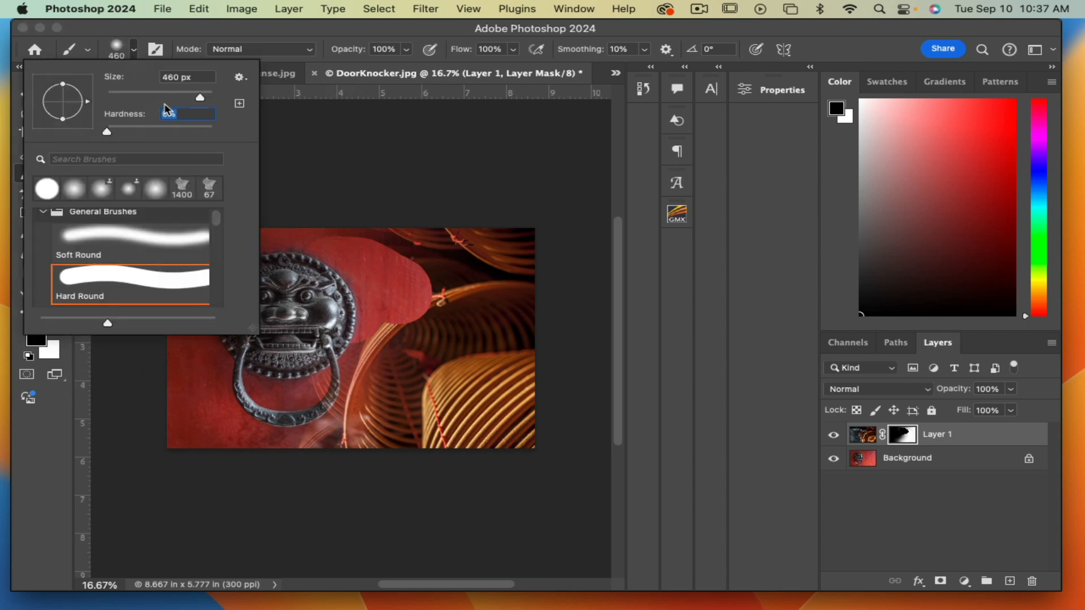
{"action": "left_click_drag", "start_coordinate": [197, 99], "coordinate": [200, 95]}
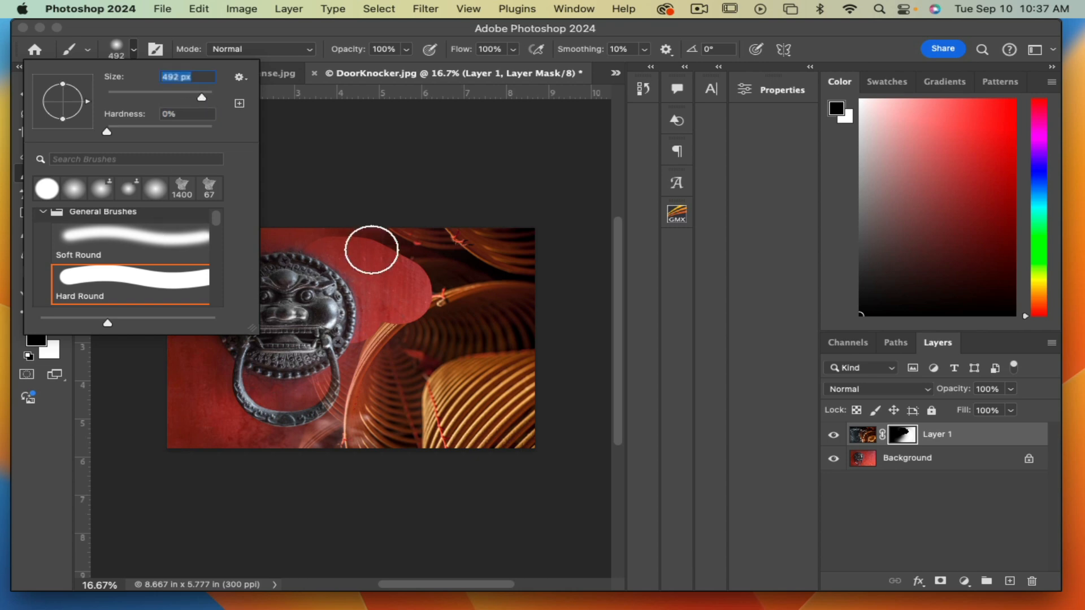
{"action": "left_click", "coordinate": [329, 277]}
{"action": "mouse_move", "coordinate": [329, 278]}
{"action": "left_mouse_down"}
{"action": "mouse_move", "coordinate": [374, 257]}
{"action": "mouse_move", "coordinate": [391, 262]}
{"action": "mouse_move", "coordinate": [395, 312]}
{"action": "mouse_move", "coordinate": [396, 261]}
{"action": "mouse_move", "coordinate": [346, 409]}
{"action": "mouse_move", "coordinate": [392, 314]}
{"action": "mouse_move", "coordinate": [376, 406]}
{"action": "mouse_move", "coordinate": [391, 447]}
{"action": "mouse_move", "coordinate": [394, 338]}
{"action": "mouse_move", "coordinate": [341, 462]}
{"action": "left_mouse_up"}
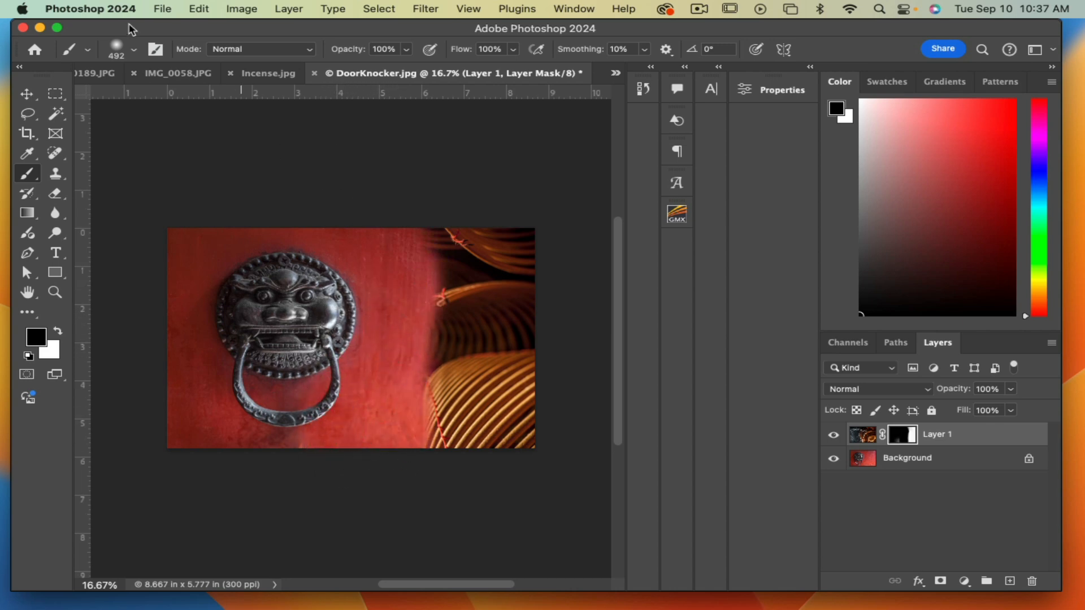
Enlarge the brush to 1760 px and paint black on the mask to soften the transition between the knocker and the coils.
{"action": "left_click", "coordinate": [133, 49]}
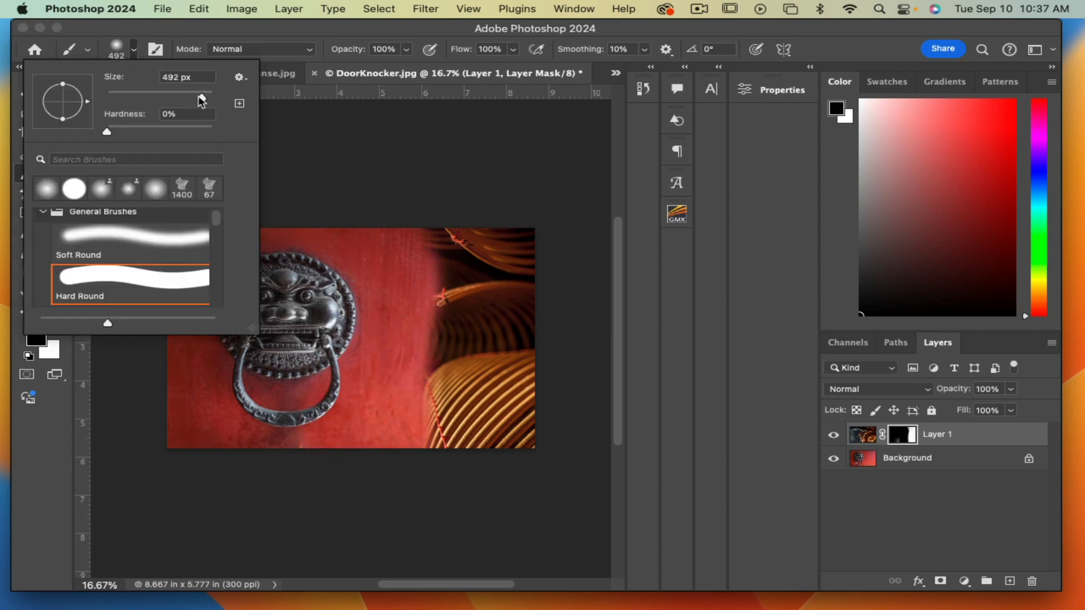
{"action": "left_click_drag", "start_coordinate": [202, 98], "coordinate": [206, 100]}
{"action": "left_click", "coordinate": [345, 295]}
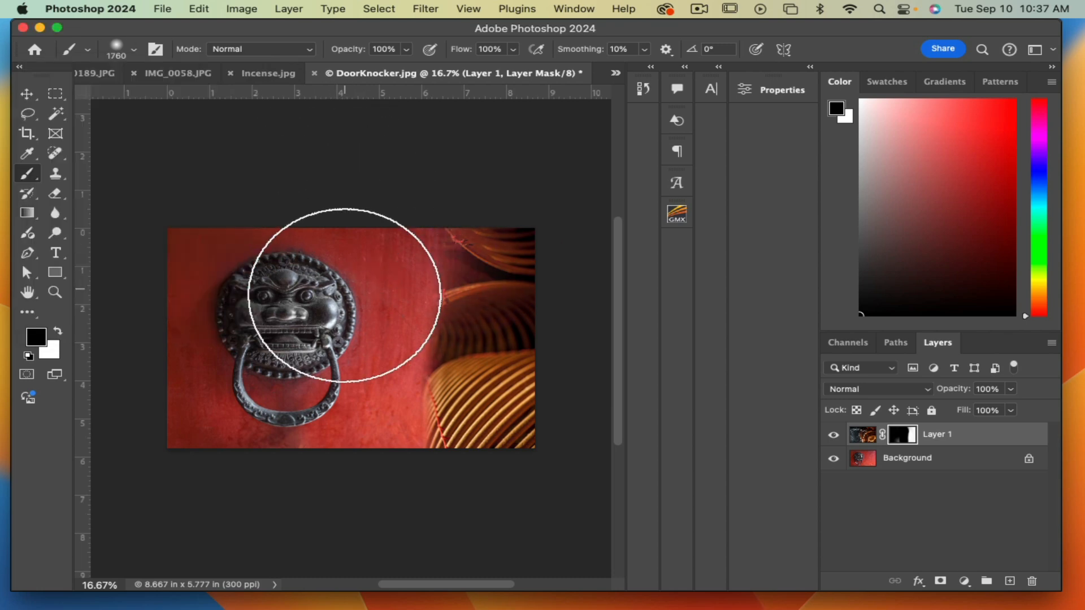
Swap the foreground color to white and paint the incense coils back in toward the door knocker on Layer 1's mask.
{"action": "left_click", "coordinate": [58, 331]}
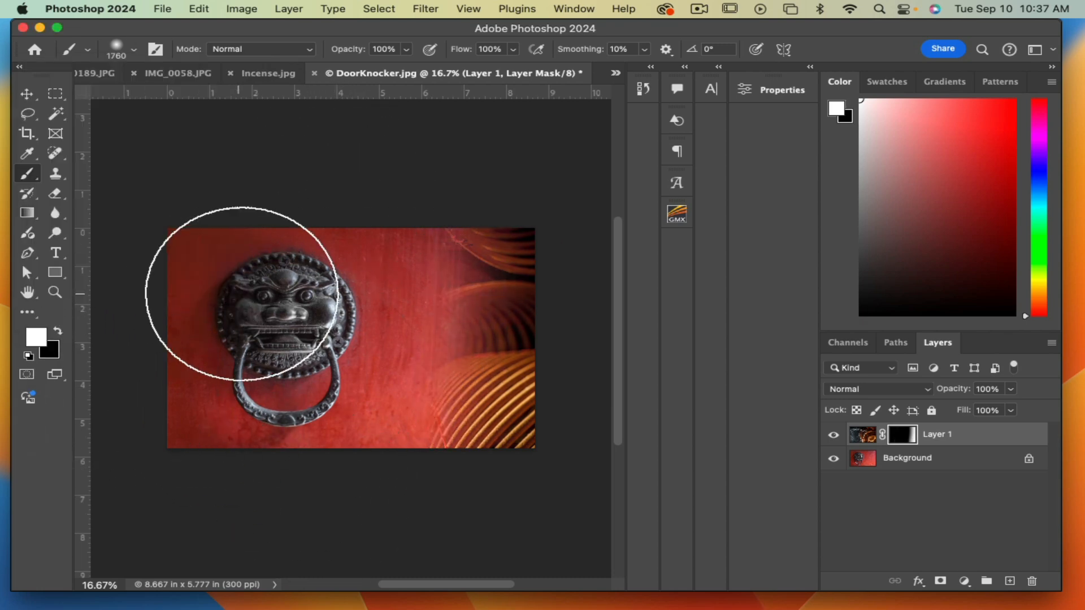
{"action": "mouse_move", "coordinate": [477, 267]}
{"action": "left_mouse_down"}
{"action": "mouse_move", "coordinate": [486, 360]}
{"action": "mouse_move", "coordinate": [477, 467]}
{"action": "left_mouse_up"}
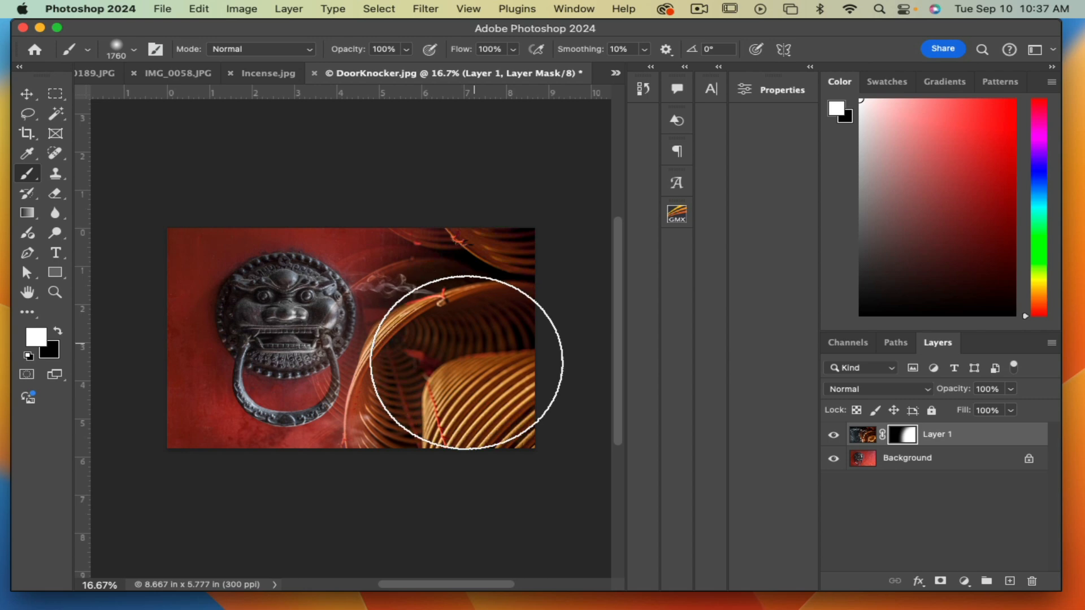
{"action": "mouse_move", "coordinate": [467, 363]}
{"action": "left_mouse_down"}
{"action": "mouse_move", "coordinate": [446, 318]}
{"action": "mouse_move", "coordinate": [432, 390]}
{"action": "mouse_move", "coordinate": [436, 324]}
{"action": "left_mouse_up"}
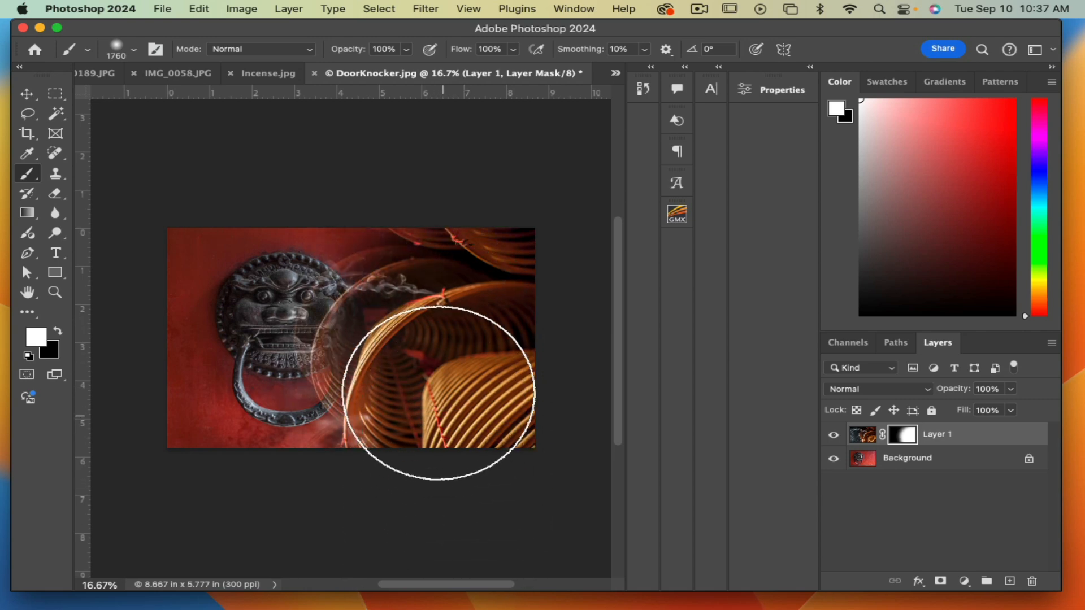
Undo the last white brush stroke and swap the foreground color back to black.
{"action": "key", "text": "super+z"}
{"action": "left_click", "coordinate": [58, 332]}
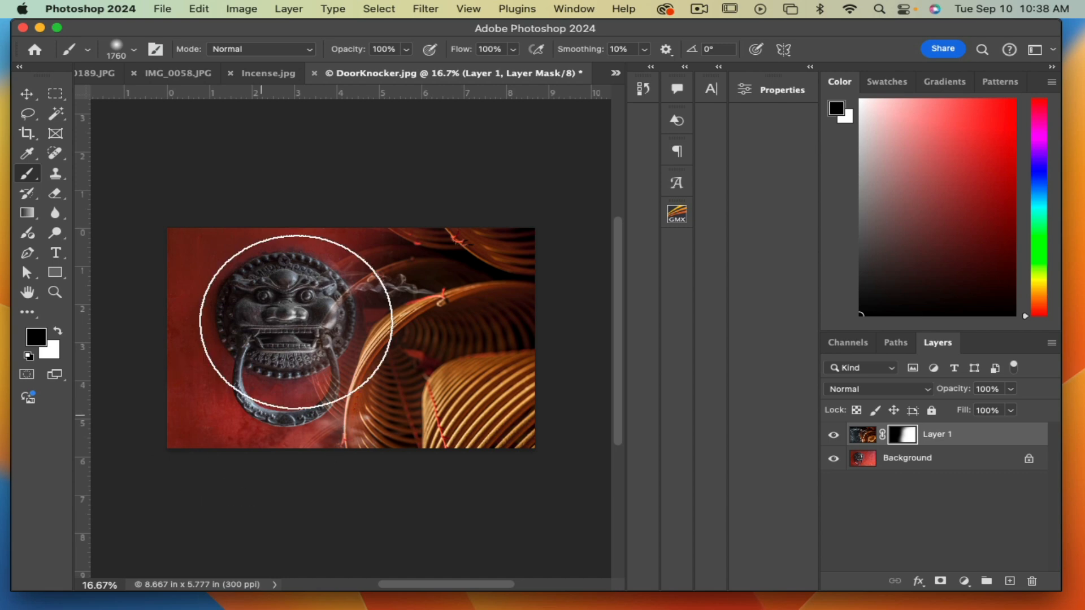
{"action": "mouse_move", "coordinate": [286, 34]}
{"action": "left_mouse_down"}
{"action": "mouse_move", "coordinate": [326, 98]}
{"action": "mouse_move", "coordinate": [311, 104]}
{"action": "mouse_move", "coordinate": [281, 18]}
{"action": "left_mouse_up"}
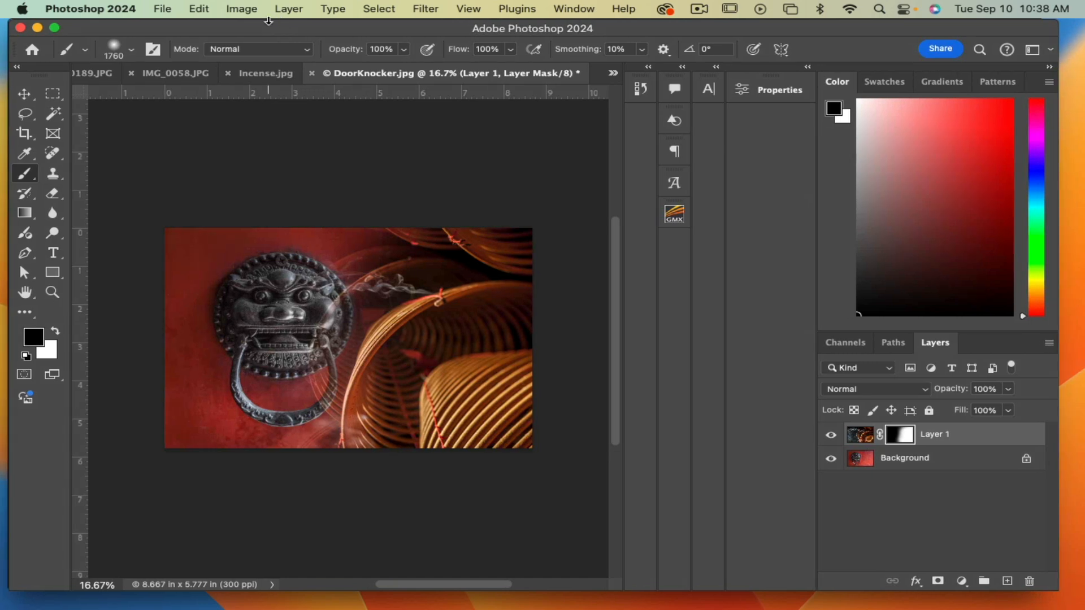
Start saving a copy of the blended DoorKnocker image.
{"action": "left_click", "coordinate": [163, 7]}
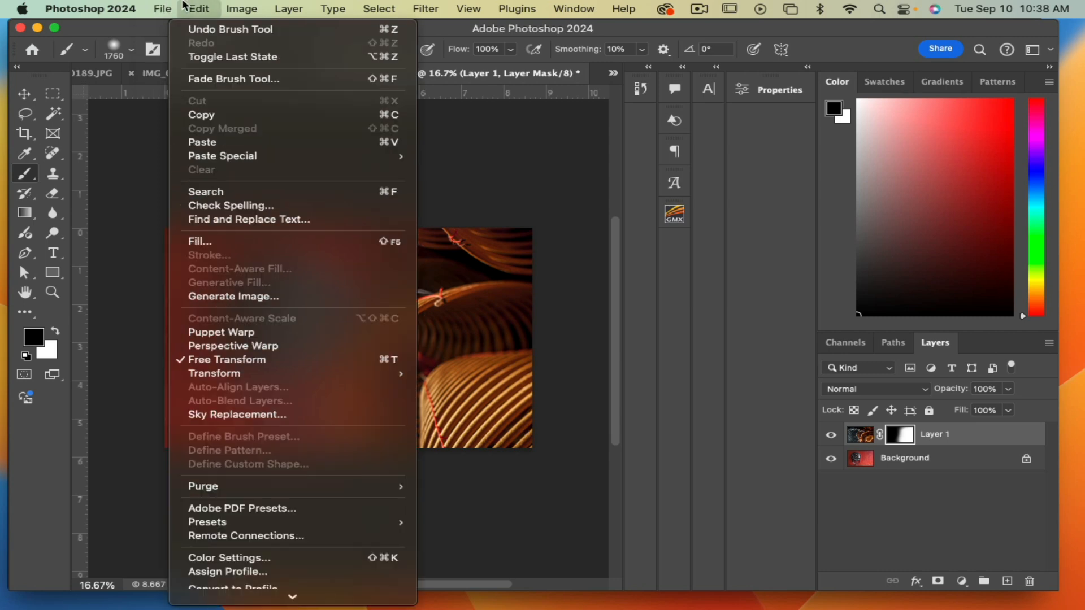
{"action": "left_click", "coordinate": [160, 5]}
{"action": "left_click", "coordinate": [161, 8]}
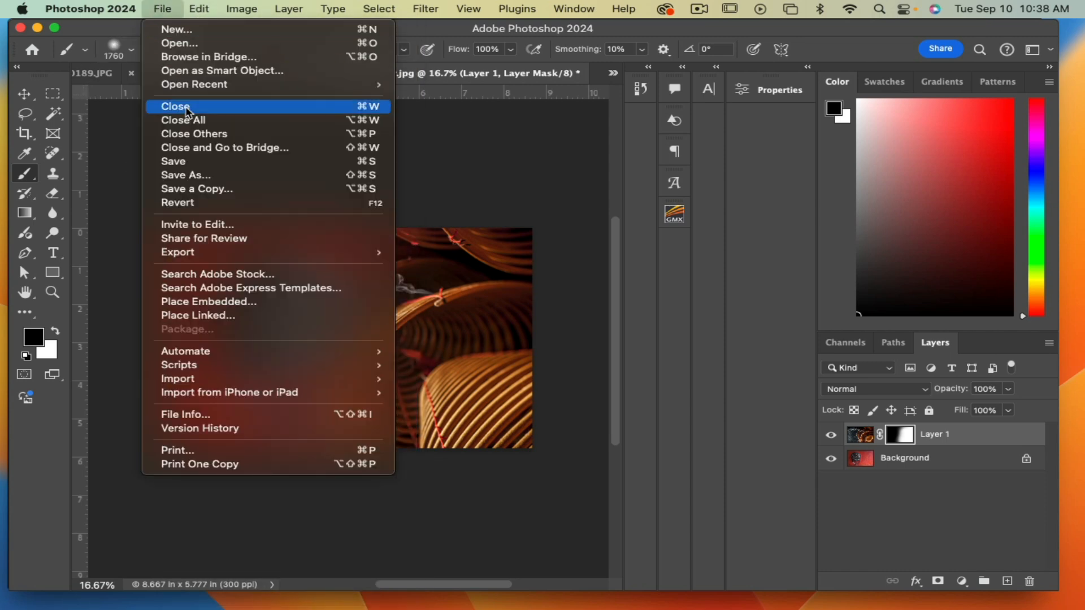
{"action": "left_click", "coordinate": [209, 189]}
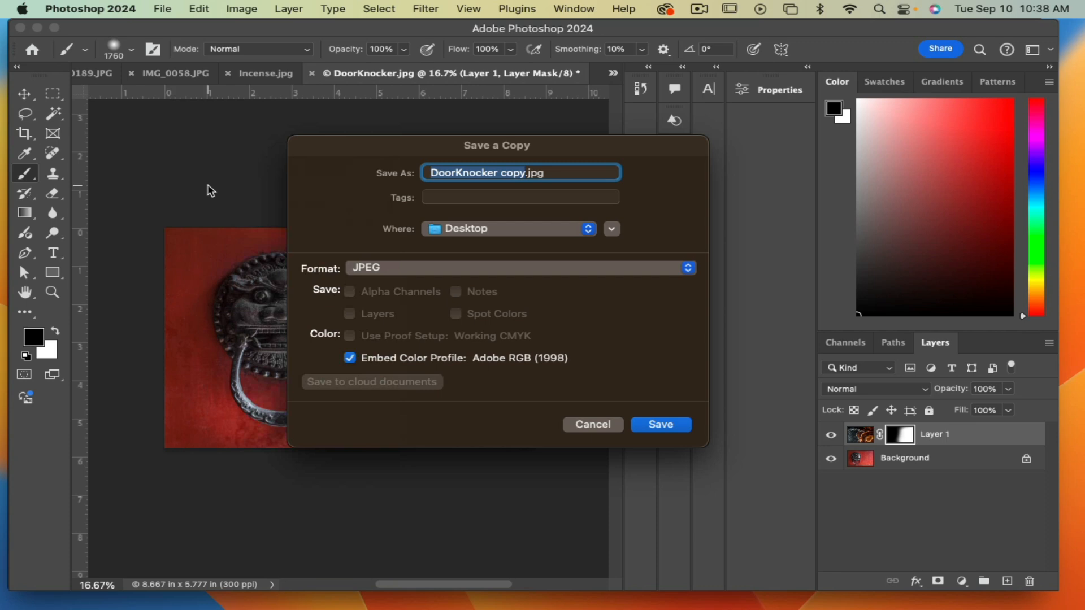
Try the Photoshop format for the copy, and set the format back to JPEG.
{"action": "left_click", "coordinate": [356, 268]}
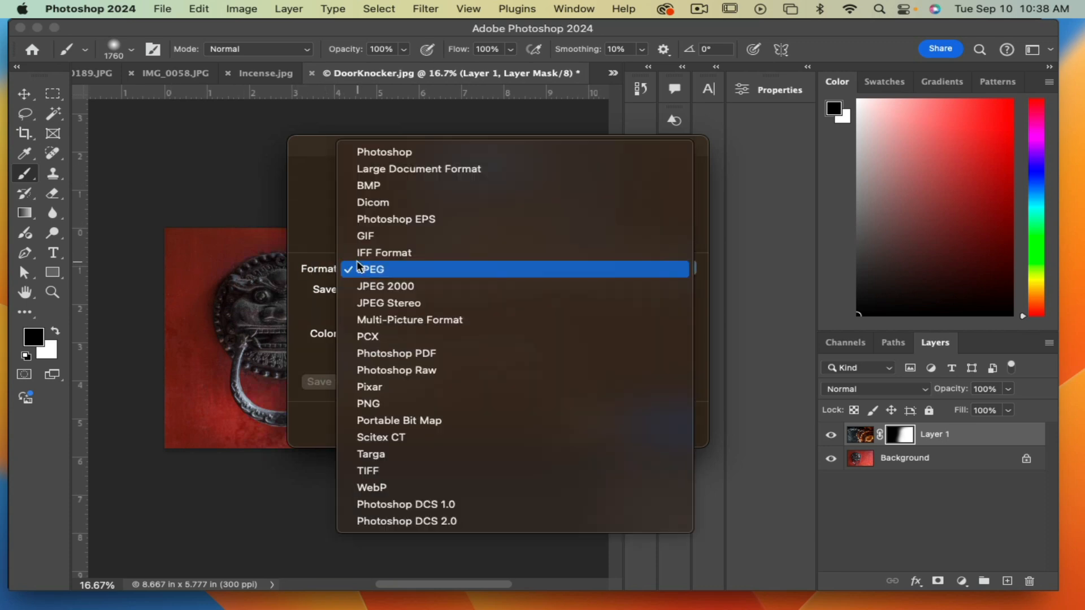
{"action": "left_click", "coordinate": [444, 152]}
{"action": "left_click", "coordinate": [399, 271]}
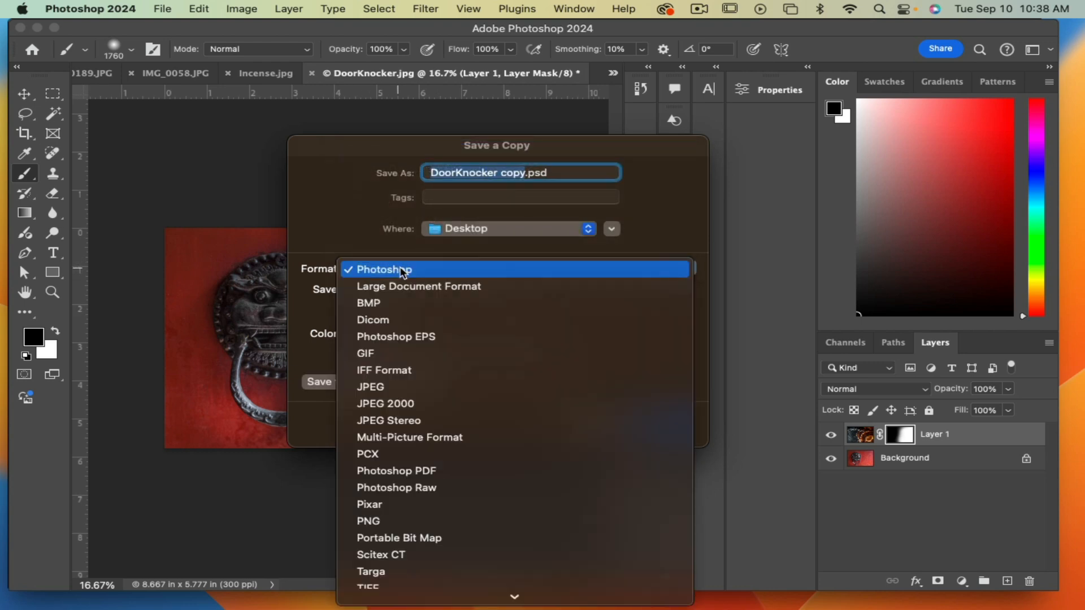
{"action": "left_click", "coordinate": [430, 270]}
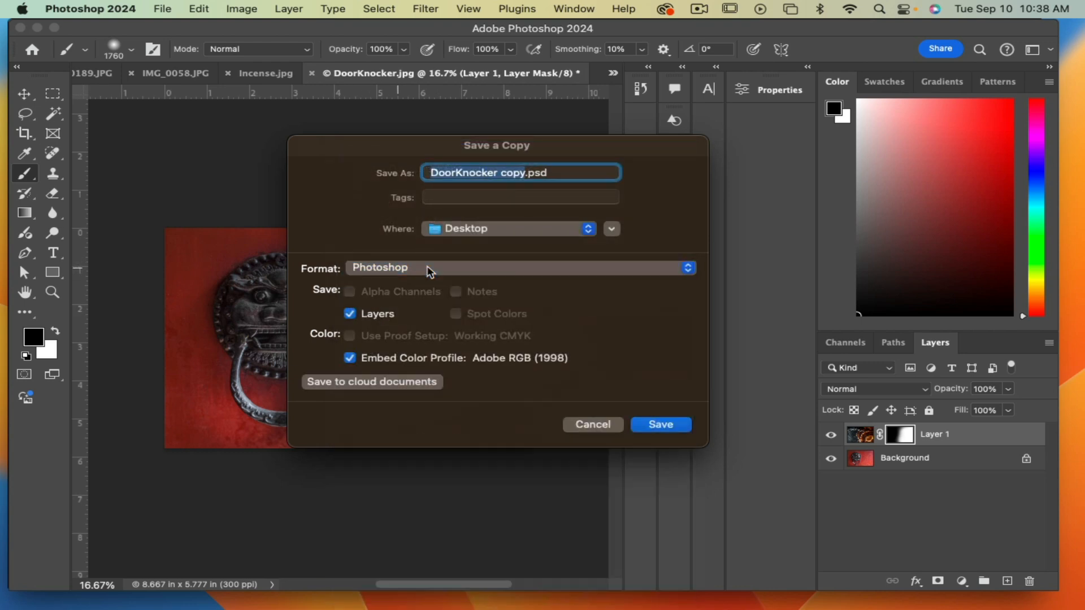
{"action": "left_click", "coordinate": [429, 270]}
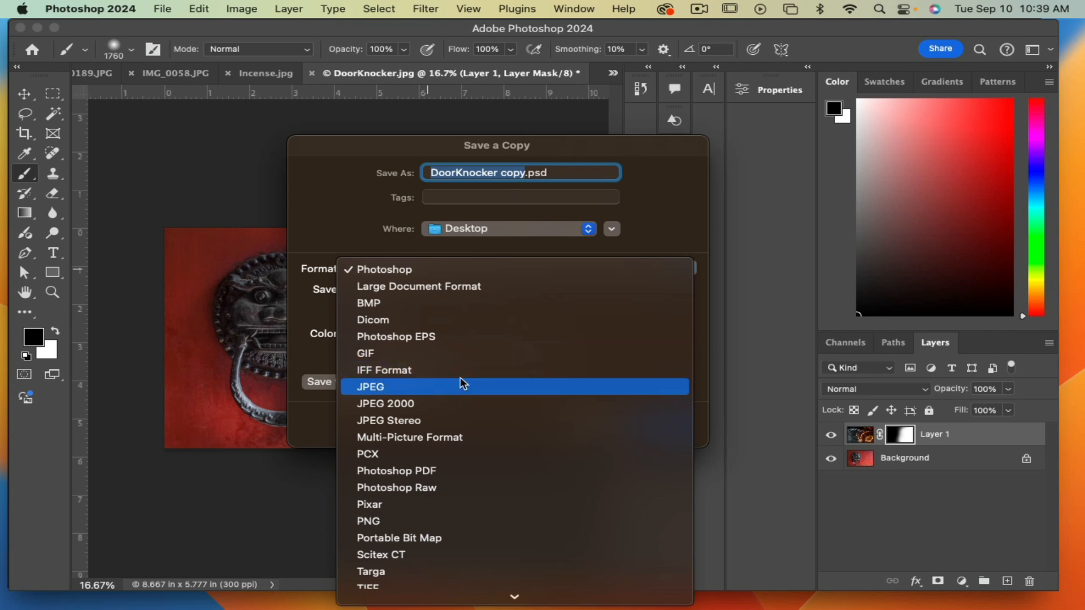
{"action": "left_click", "coordinate": [404, 391]}
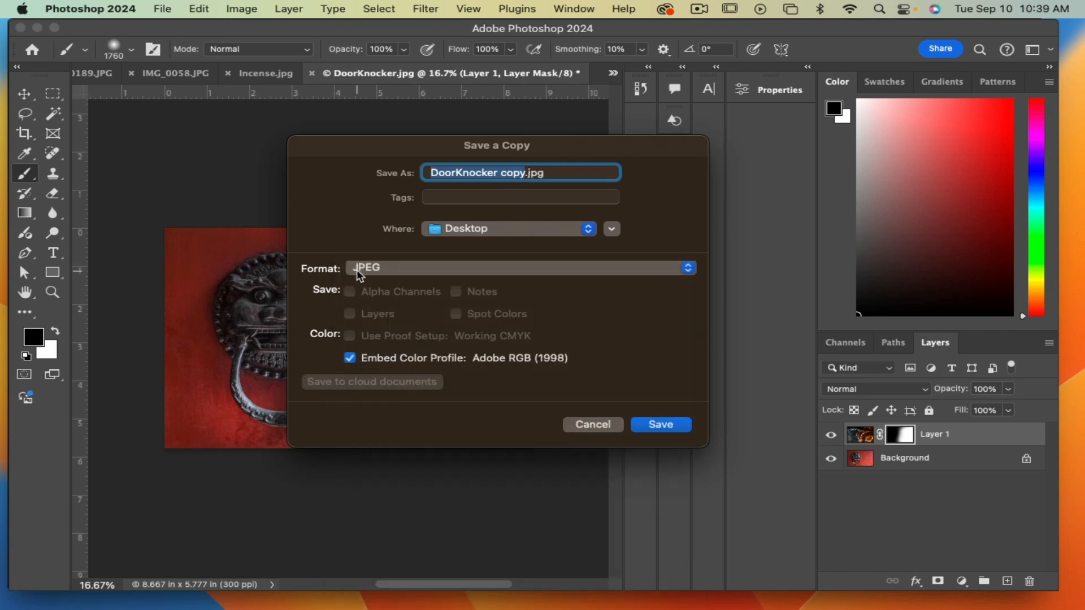
Keep Desktop as the save location and replace "copy" in the file name with the person's last name.
{"action": "left_click", "coordinate": [500, 232]}
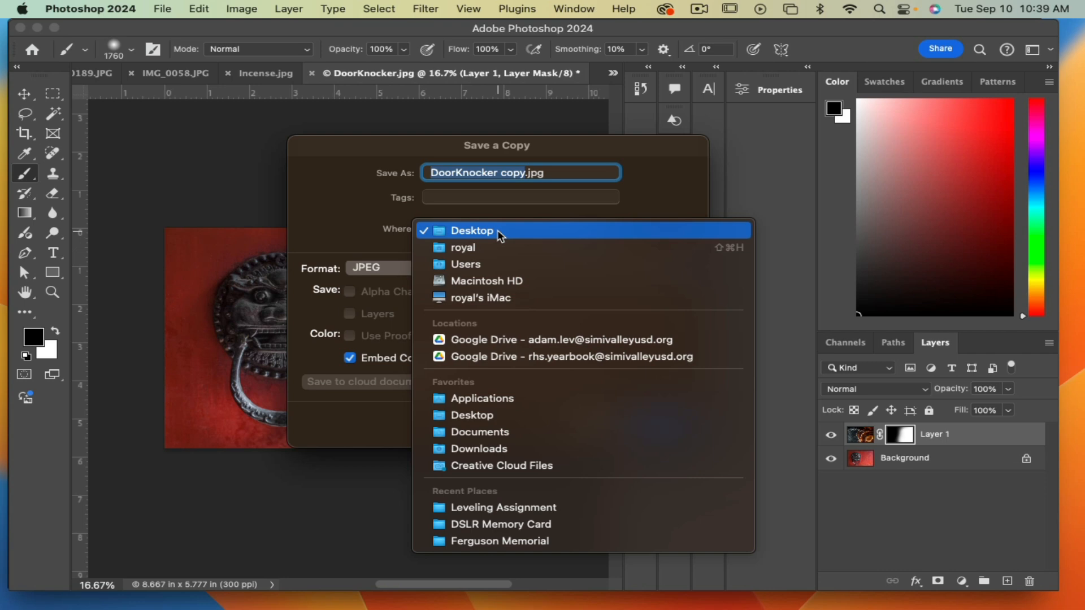
{"action": "left_click", "coordinate": [501, 235]}
{"action": "left_click", "coordinate": [470, 229]}
{"action": "left_click", "coordinate": [472, 231]}
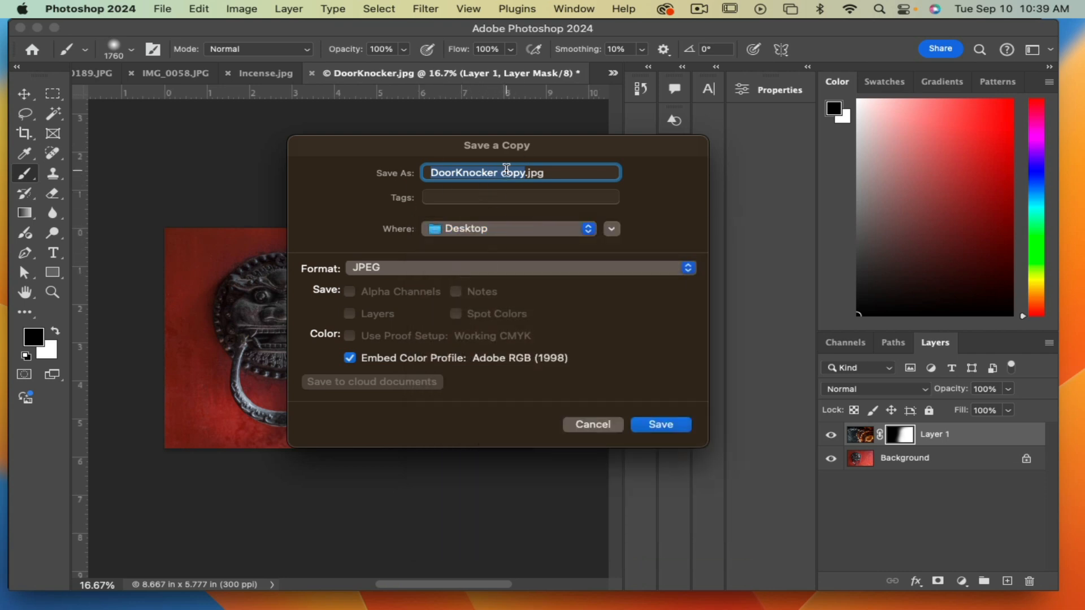
{"action": "double_click", "coordinate": [506, 172]}
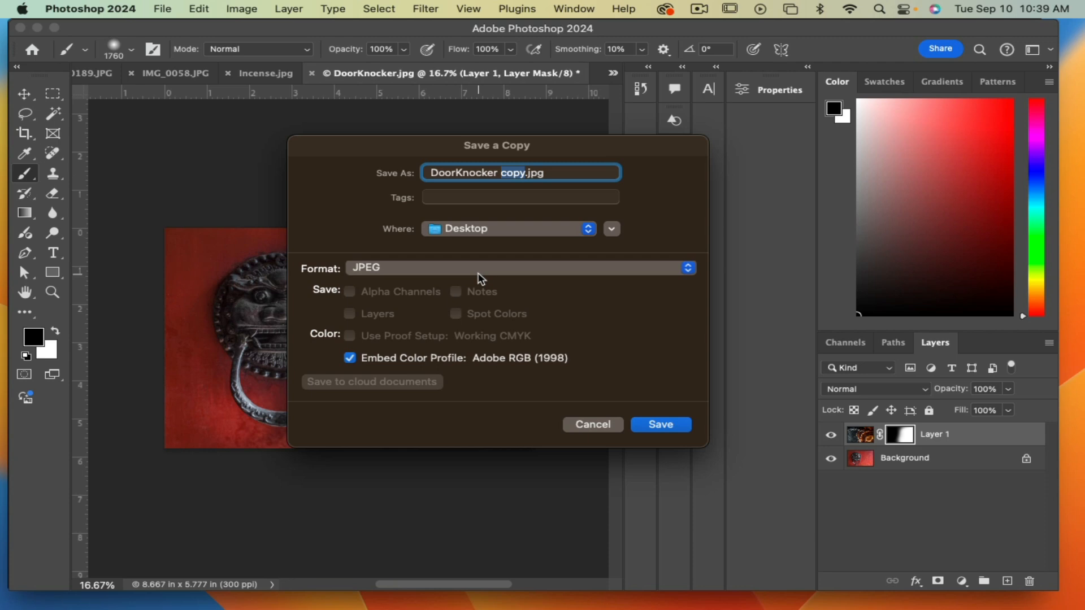
{"action": "type", "text": "lev"}
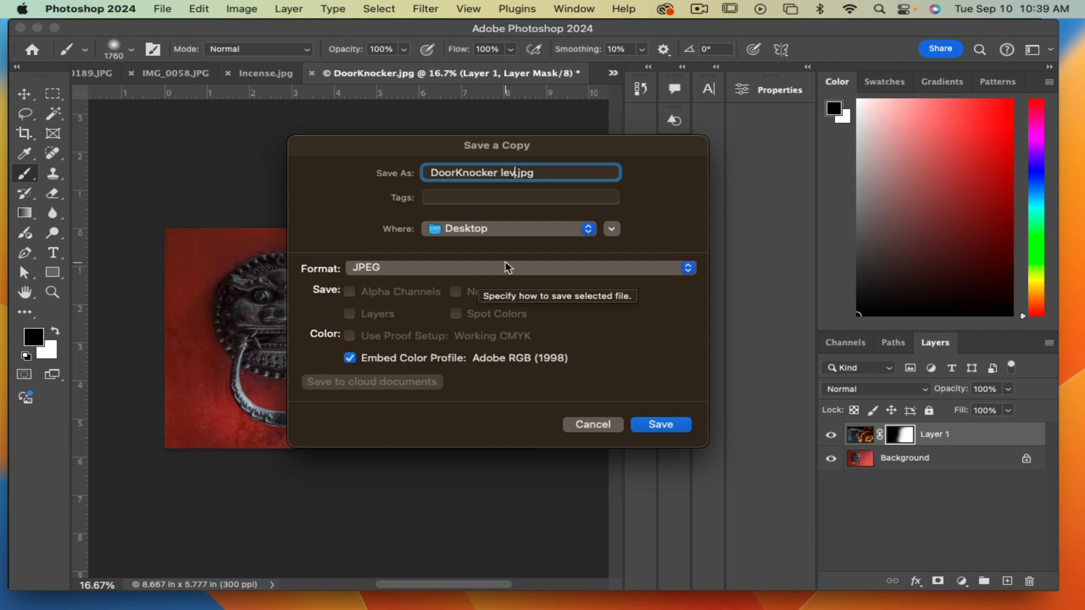
Save the copy to the Desktop as a JPEG with quality 12 (Maximum) and the Baseline ("Standard") format option.
{"action": "left_click_drag", "start_coordinate": [530, 151], "coordinate": [443, 106]}
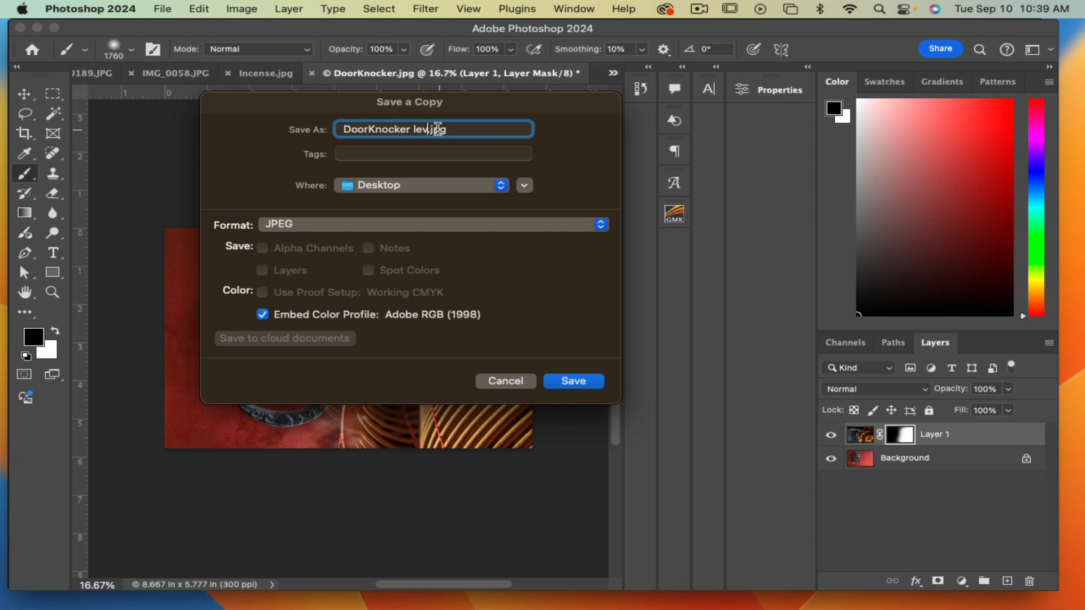
{"action": "left_click", "coordinate": [383, 185]}
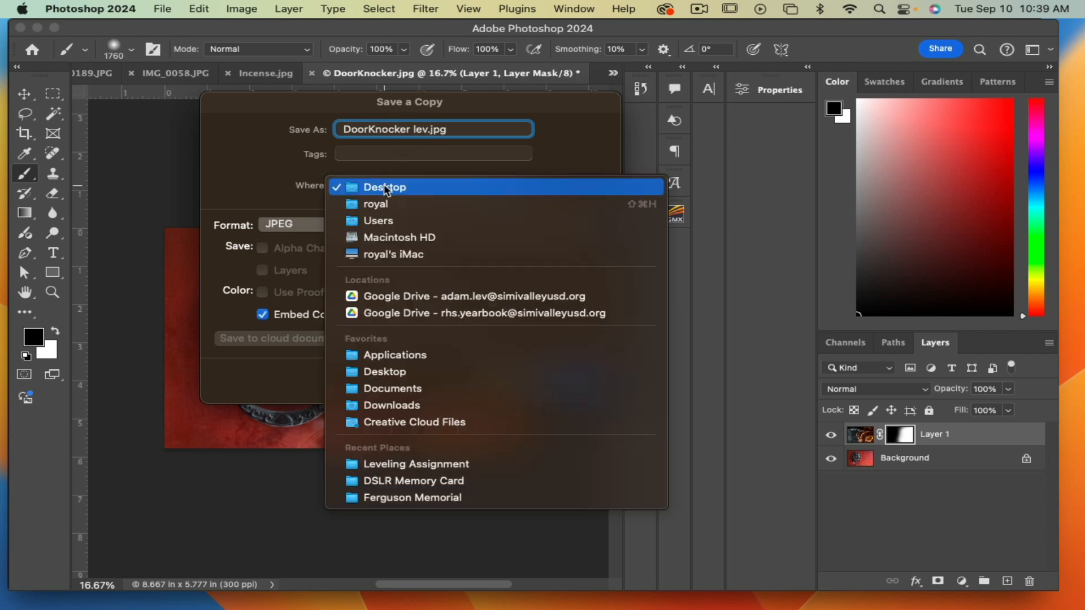
{"action": "left_click", "coordinate": [423, 186]}
{"action": "left_click", "coordinate": [315, 226]}
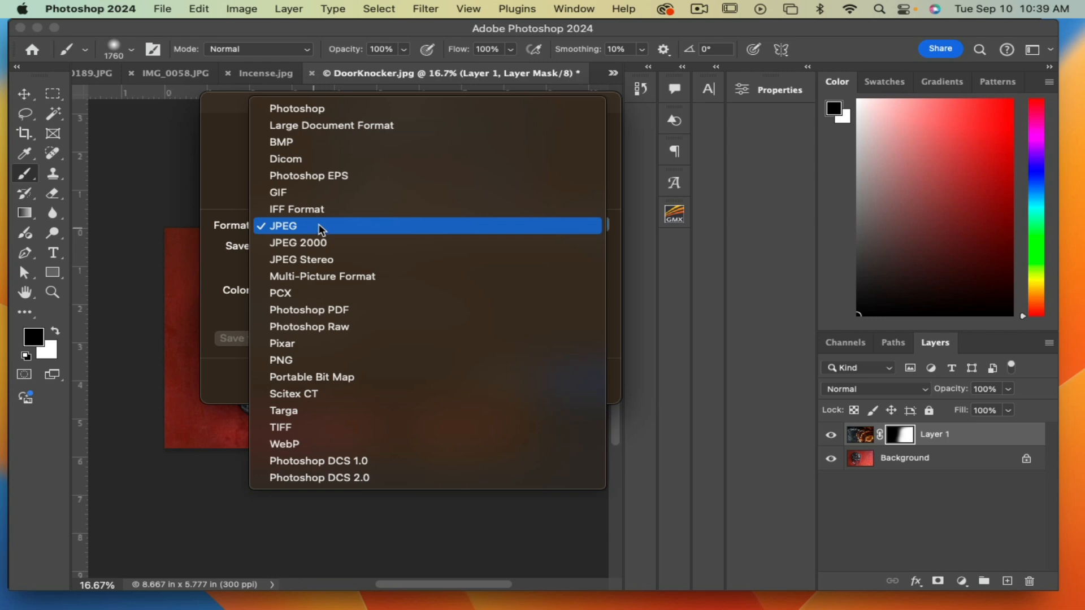
{"action": "left_click", "coordinate": [321, 228]}
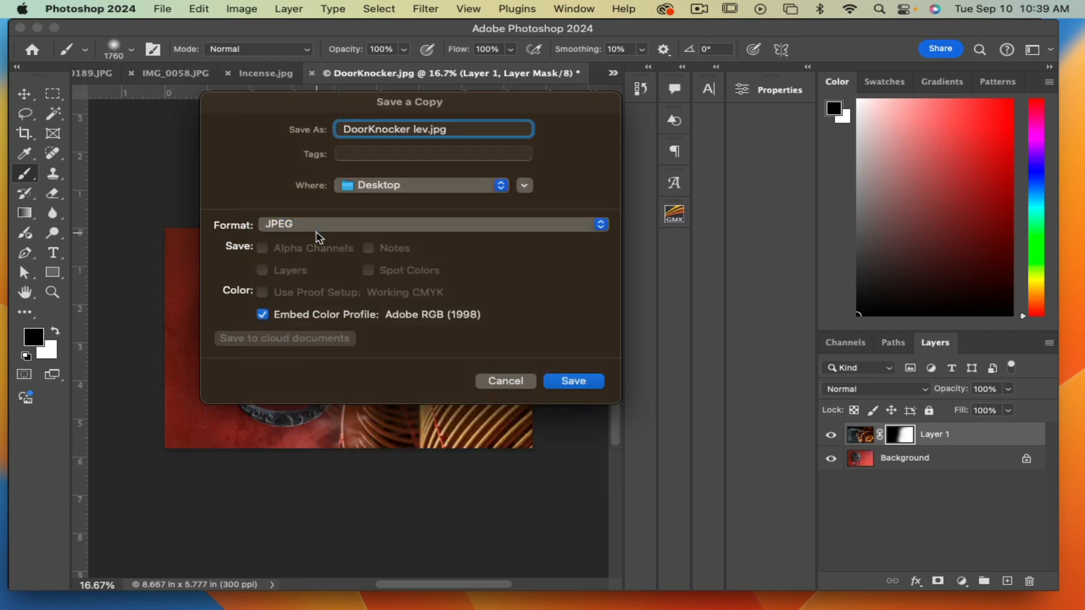
{"action": "left_click", "coordinate": [570, 384]}
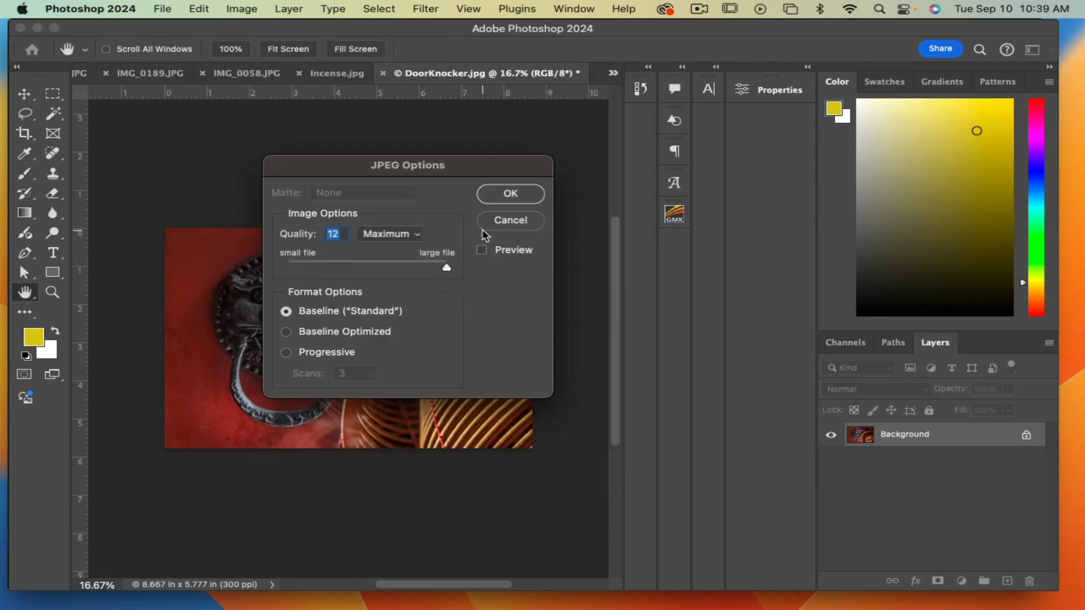
{"action": "left_click", "coordinate": [505, 195]}
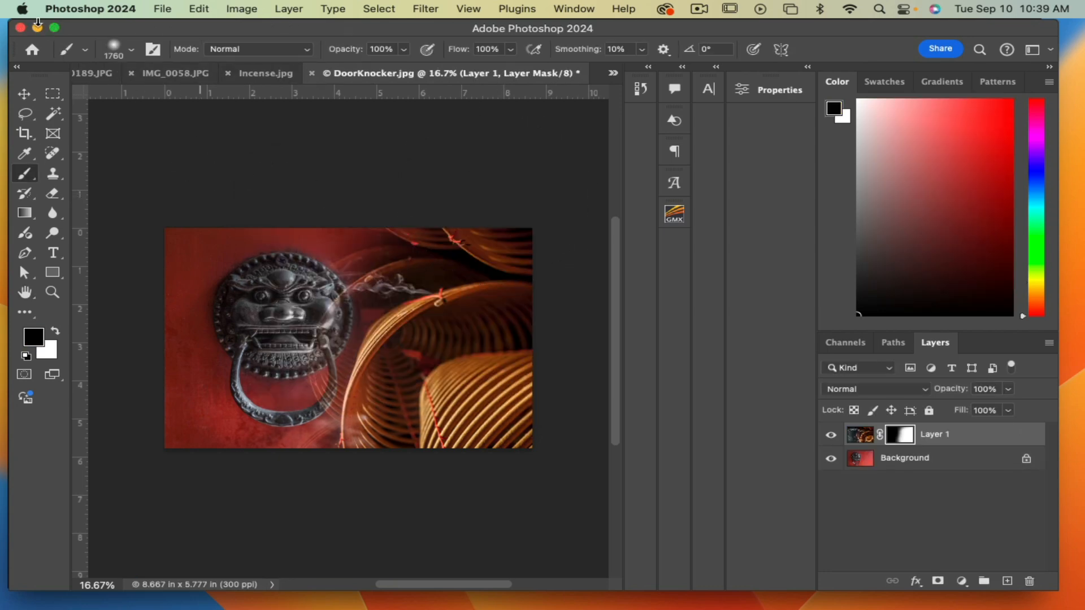
Minimize the Photoshop window and place the saved JPEG copy beside DoorKnocker.jpg on the desktop.
{"action": "left_click", "coordinate": [38, 27]}
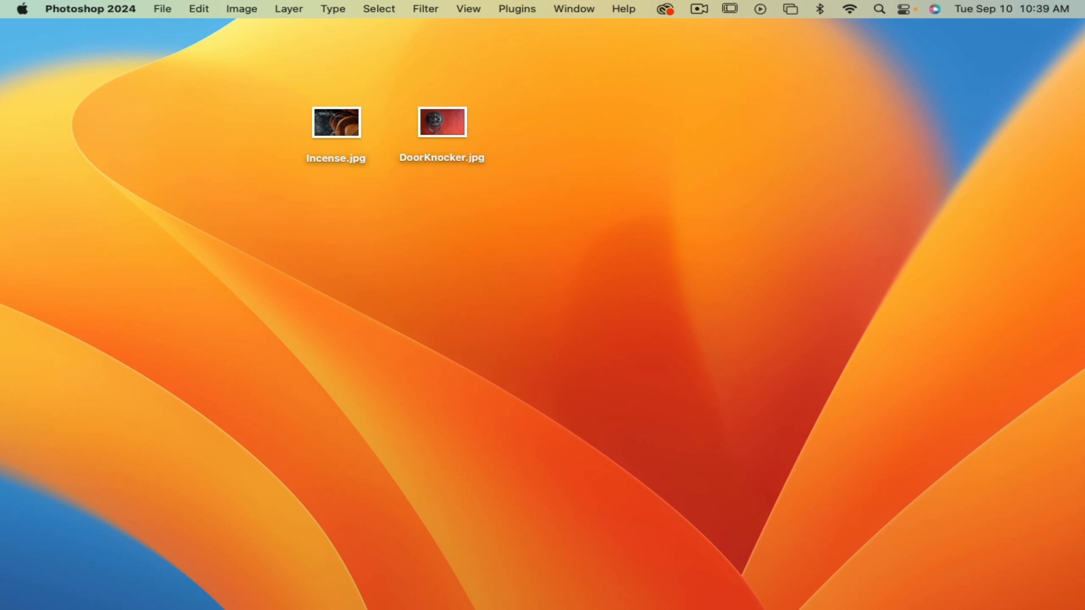
{"action": "left_click_drag", "start_coordinate": [482, 258], "coordinate": [565, 130]}
{"action": "mouse_move", "coordinate": [661, 113]}
{"action": "left_mouse_down"}
{"action": "mouse_move", "coordinate": [501, 223]}
{"action": "mouse_move", "coordinate": [668, 84]}
{"action": "mouse_move", "coordinate": [514, 189]}
{"action": "mouse_move", "coordinate": [655, 101]}
{"action": "left_mouse_up"}
{"action": "left_click_drag", "start_coordinate": [654, 101], "coordinate": [531, 182]}
{"action": "left_click", "coordinate": [530, 182]}
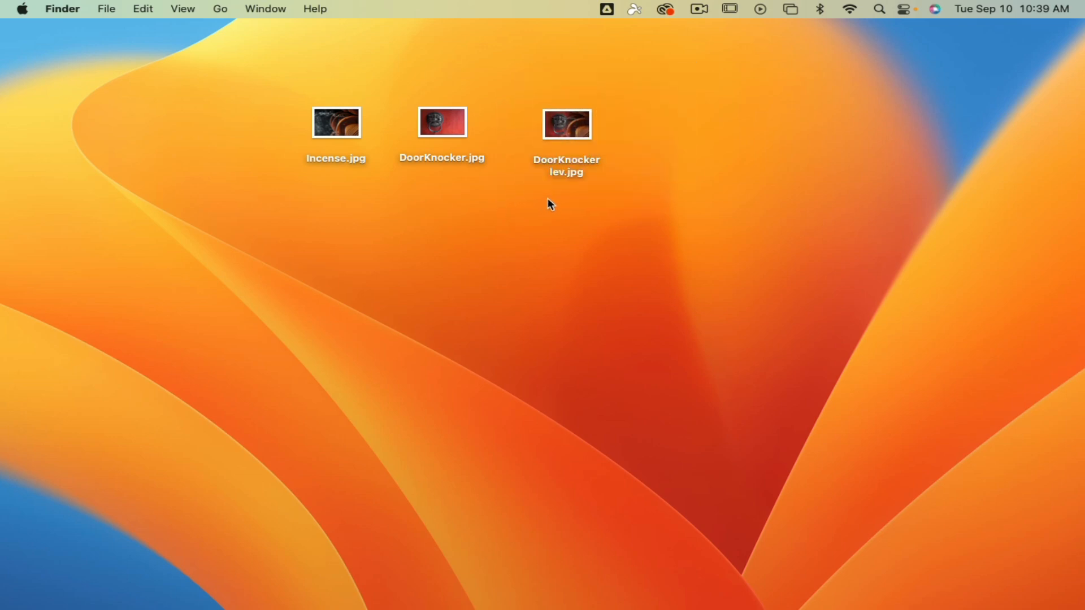